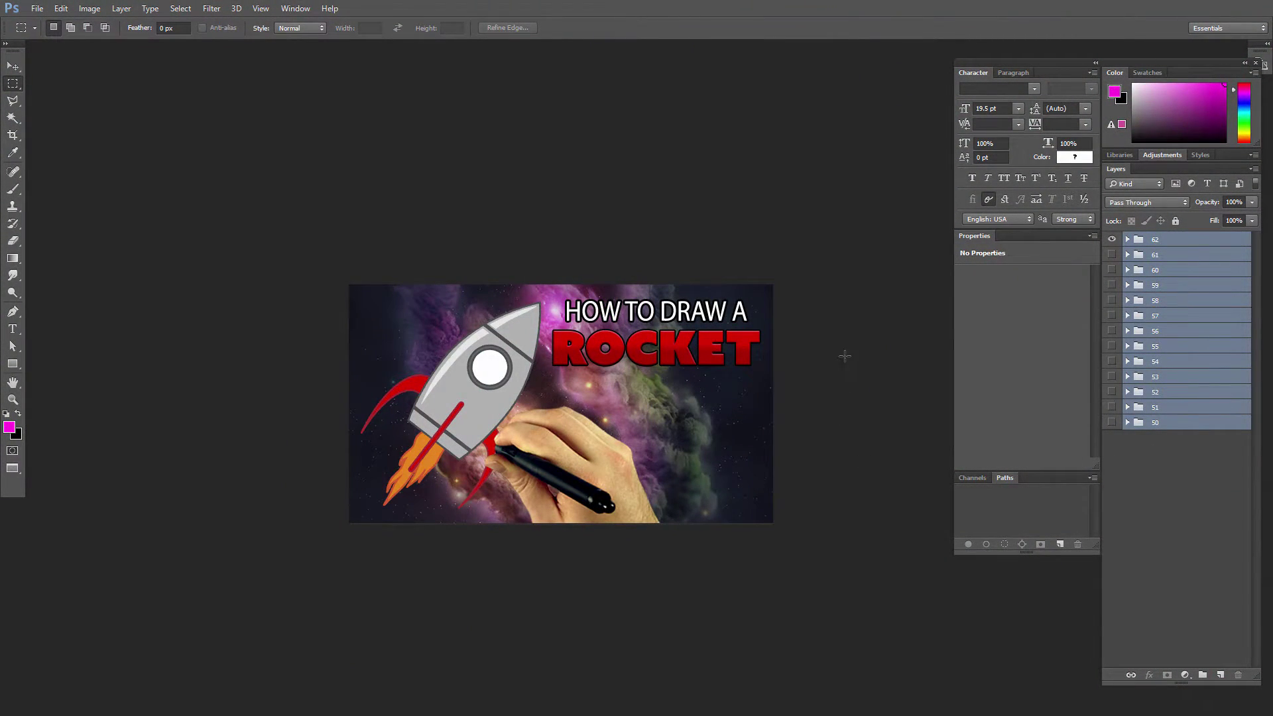
# Step: Hide the ROCKET design in group 62, preview the other designs, and leave the LIGHT BULB shown
pyautogui.click(1166, 240)
pyautogui.click(1111, 240)
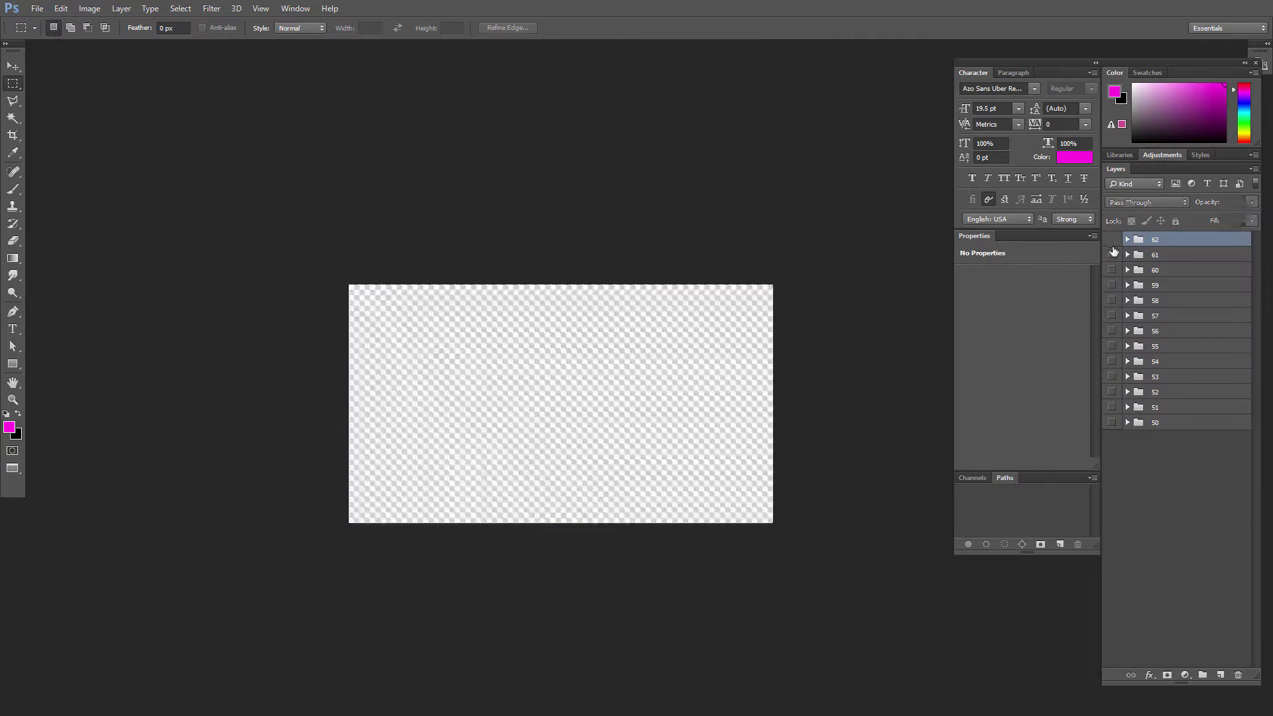
pyautogui.click(1112, 255)
pyautogui.click(1112, 255)
pyautogui.click(1111, 270)
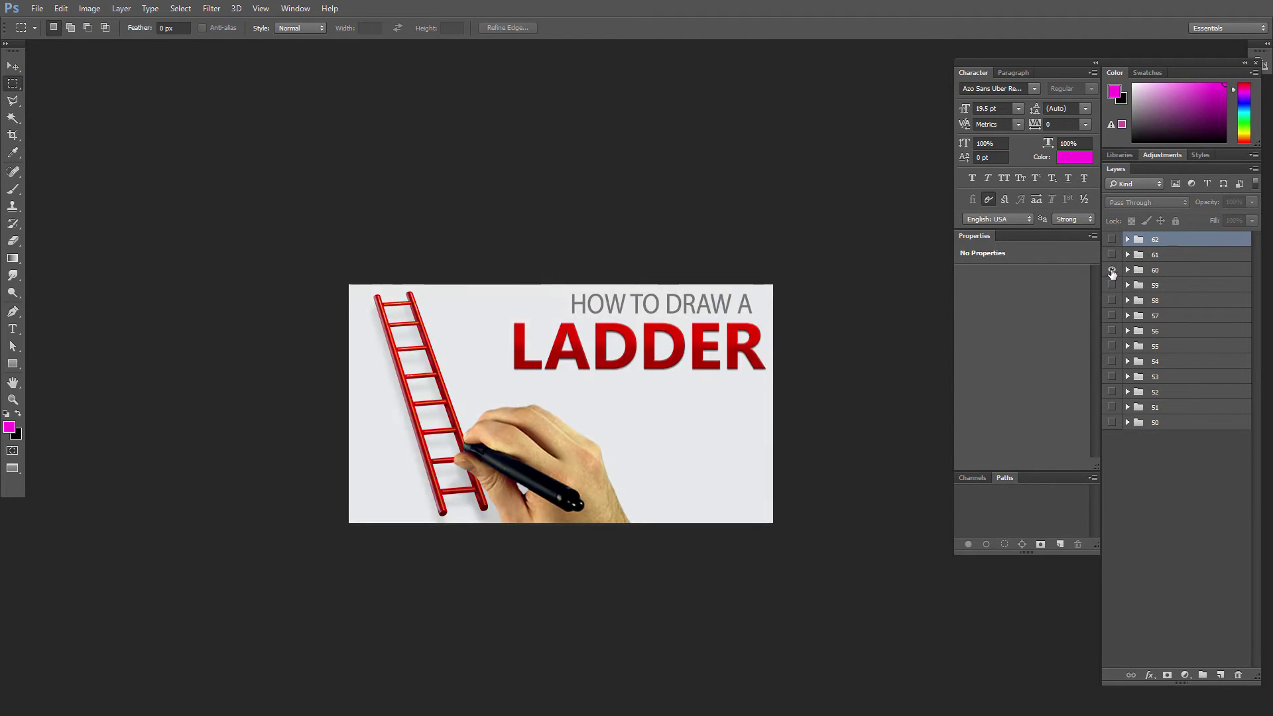
pyautogui.click(1111, 271)
pyautogui.click(1112, 285)
pyautogui.click(1112, 285)
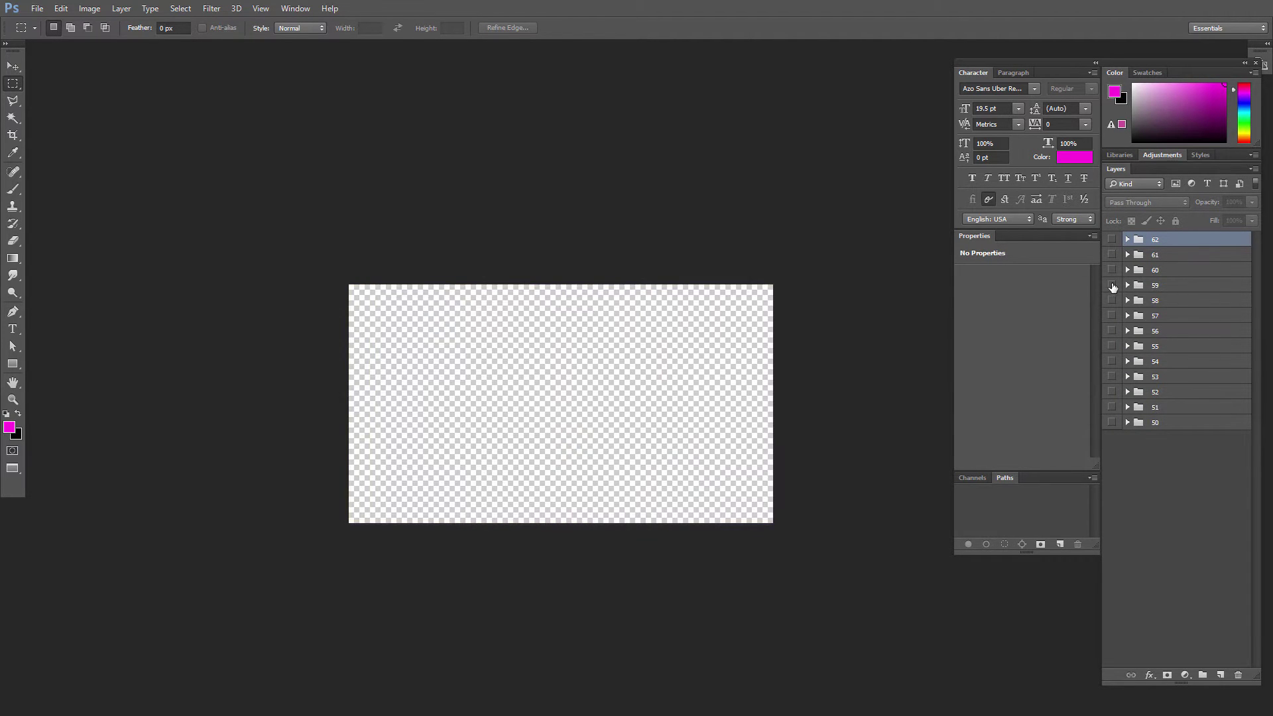
pyautogui.click(1112, 285)
# Step: Expand group 59 to check its HOW TO DRAW A text, then collapse it, keeping it visible
pyautogui.click(1127, 286)
pyautogui.click(1179, 287)
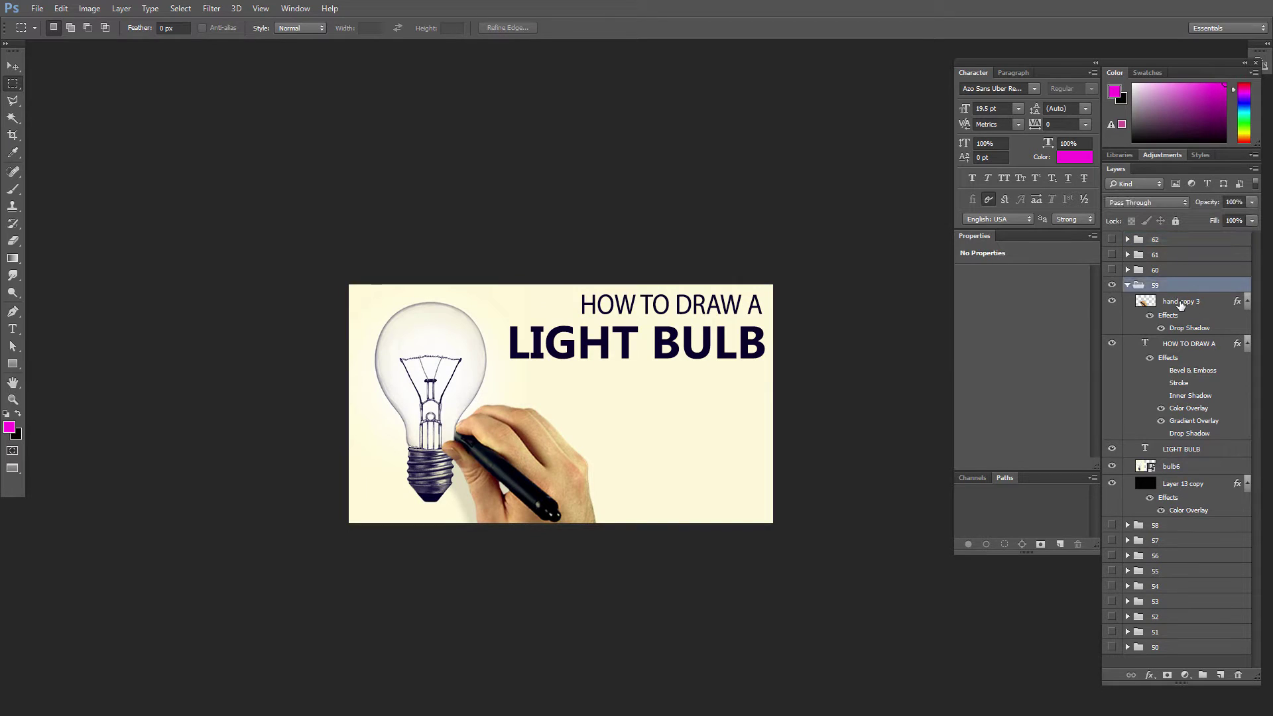
pyautogui.click(1179, 304)
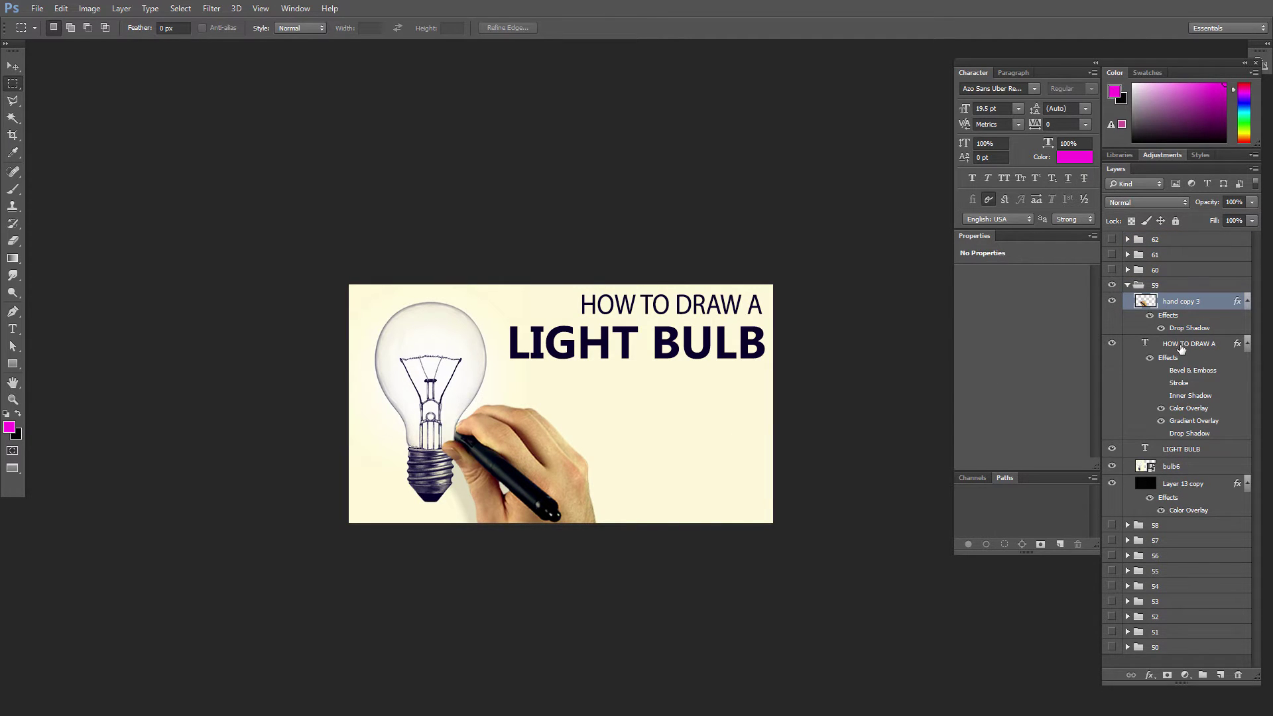
pyautogui.click(1112, 344)
pyautogui.click(1113, 344)
pyautogui.click(1127, 285)
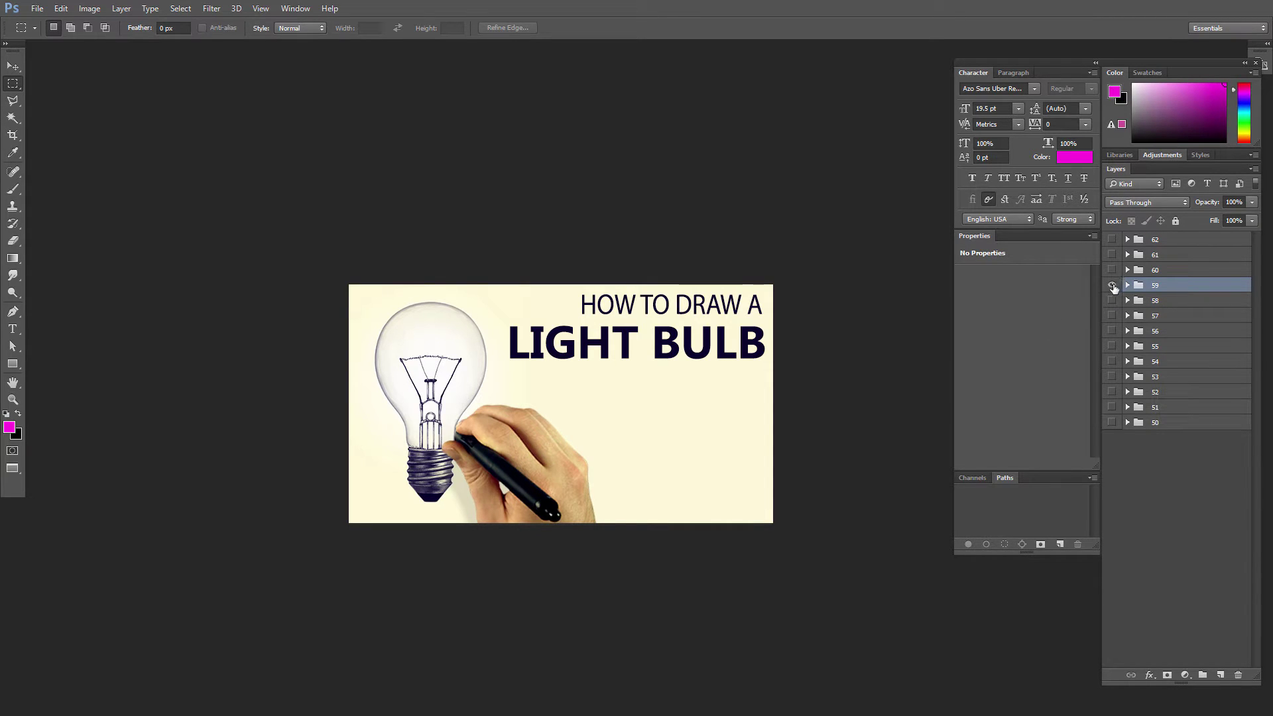
pyautogui.click(1112, 286)
pyautogui.click(38, 11)
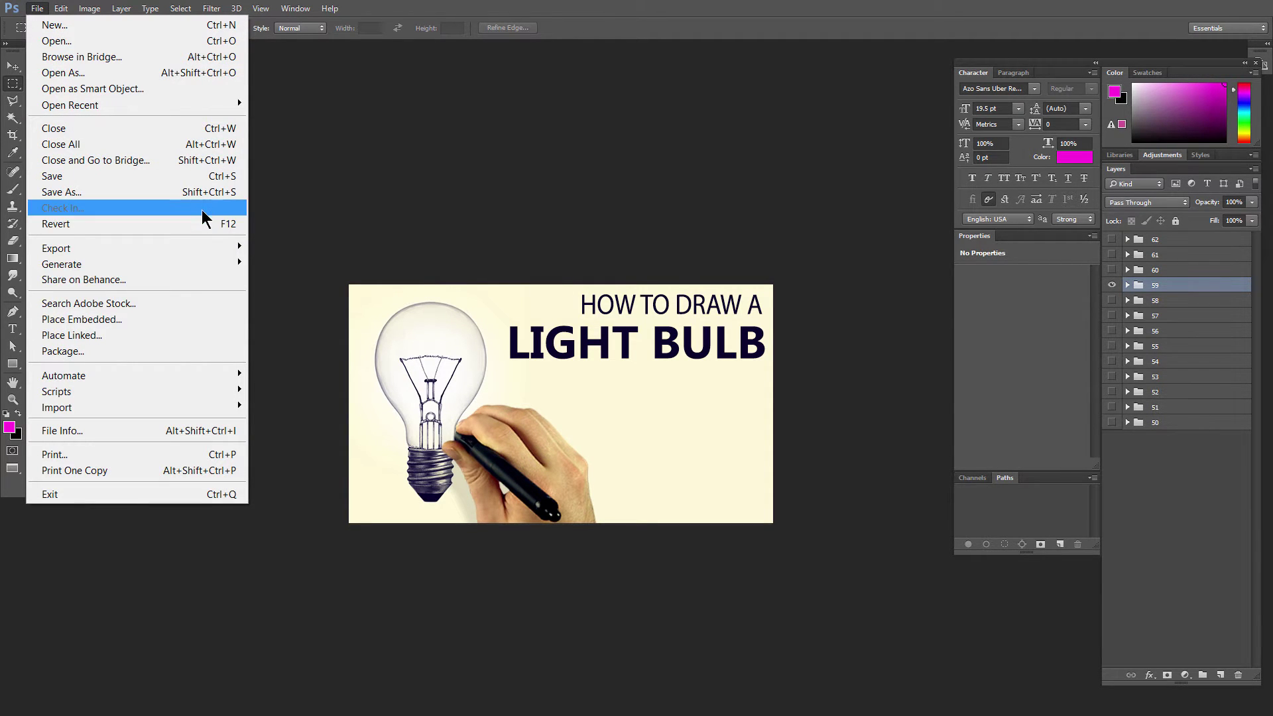
pyautogui.moveTo(173, 248)
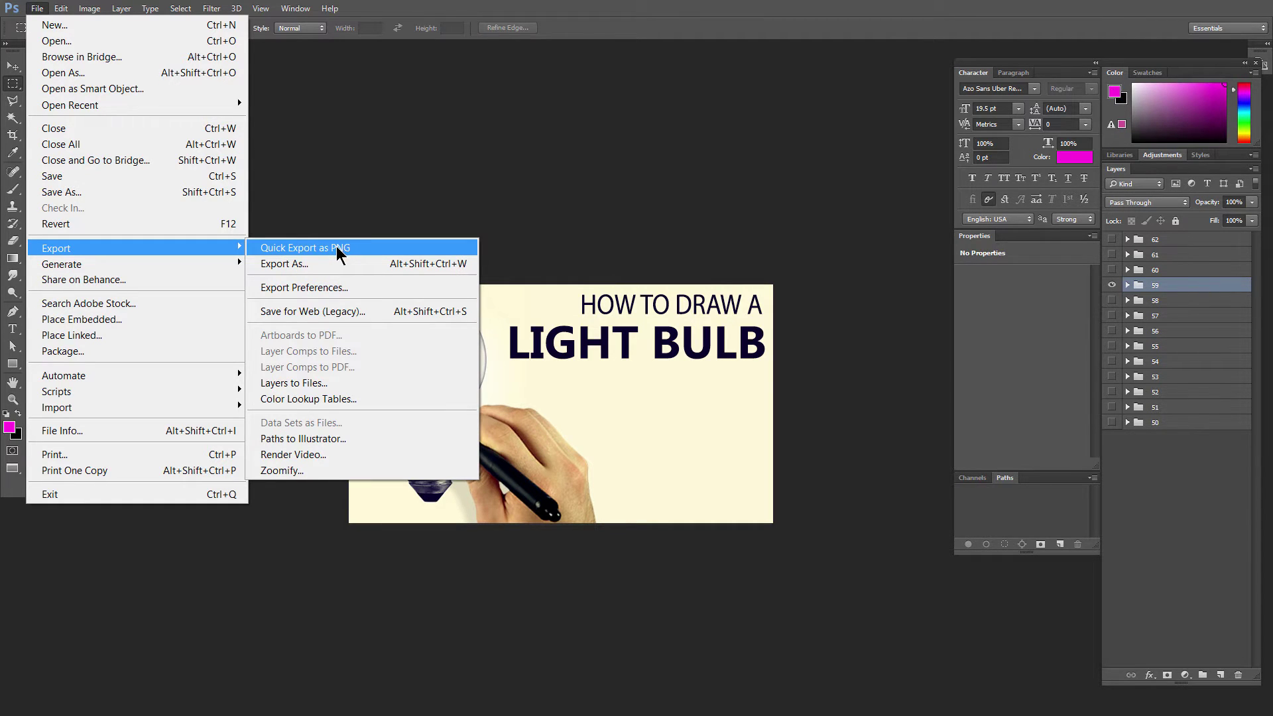
pyautogui.click(320, 288)
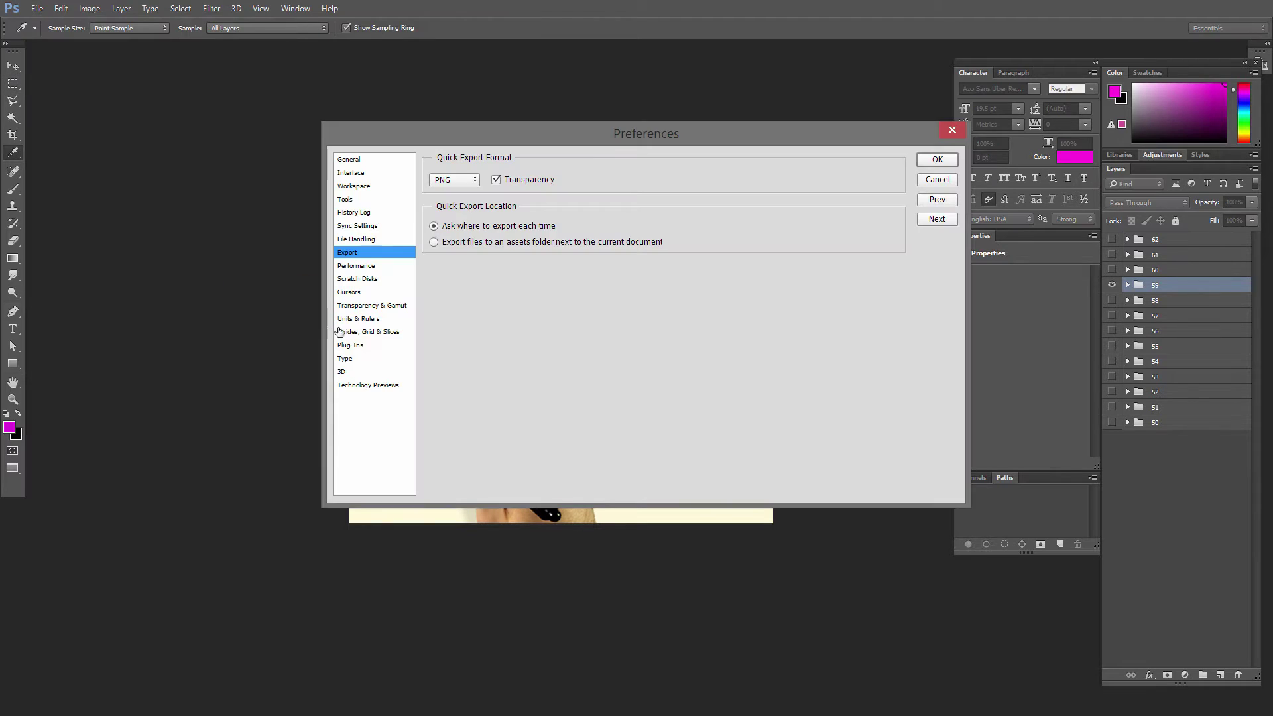
pyautogui.click(452, 179)
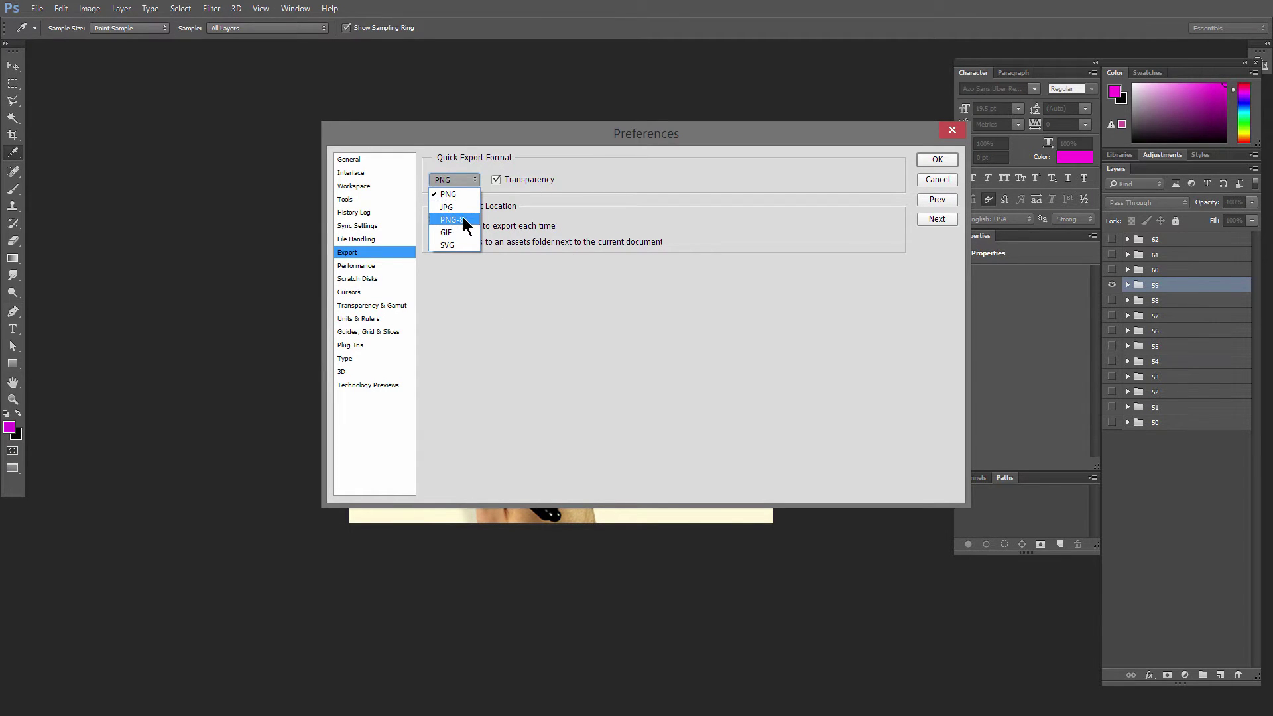
pyautogui.click(589, 156)
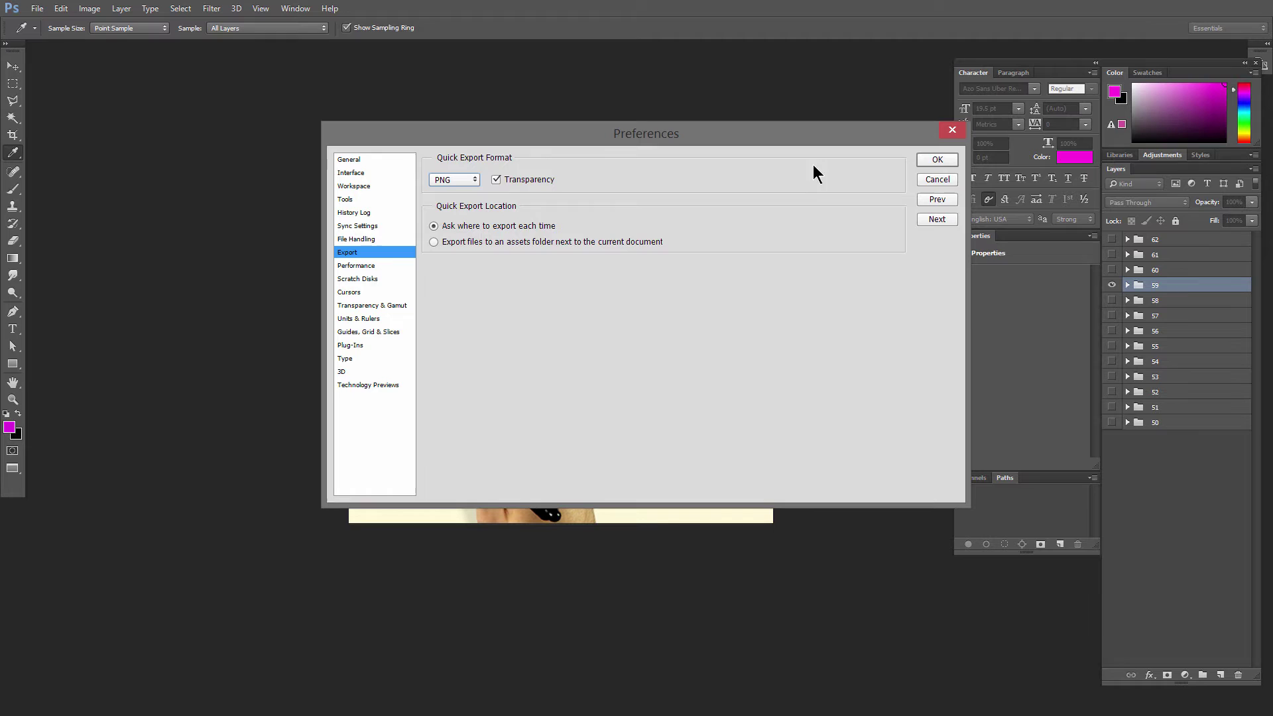
# Step: Quick Export the thumbnail as a PNG into Draw This > titles, then verify it in Explorer
pyautogui.click(940, 178)
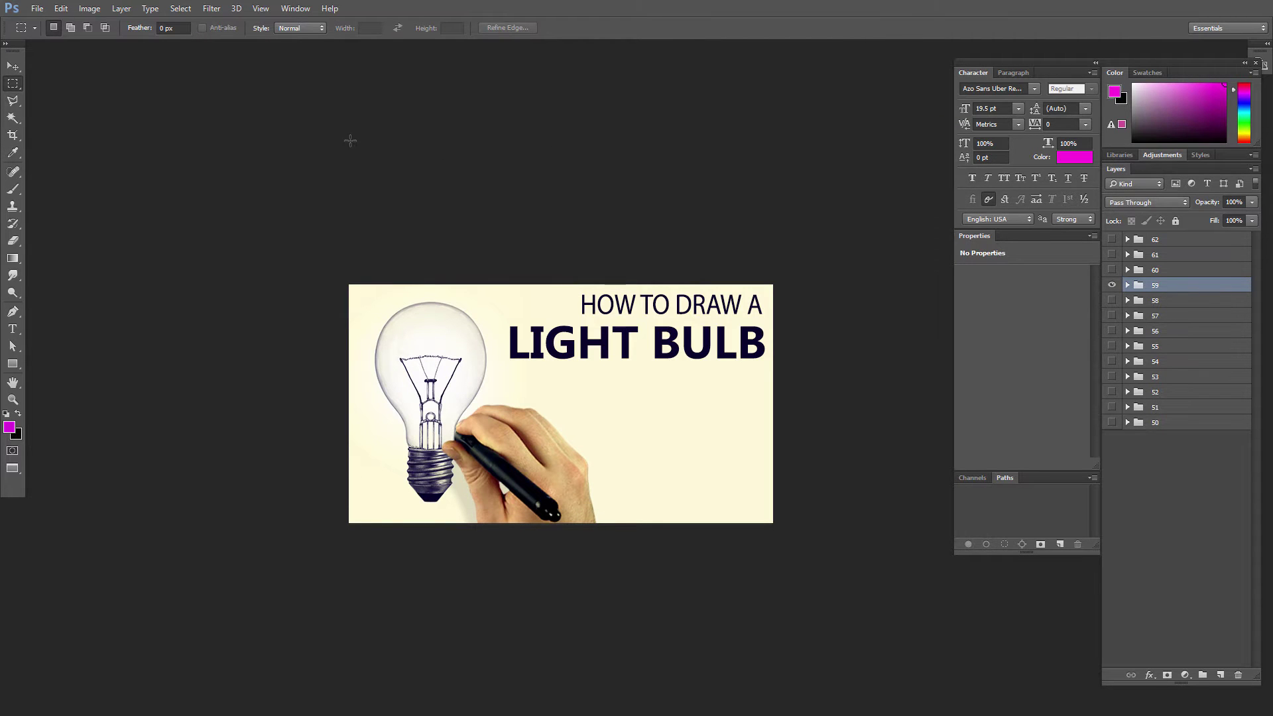
pyautogui.click(37, 9)
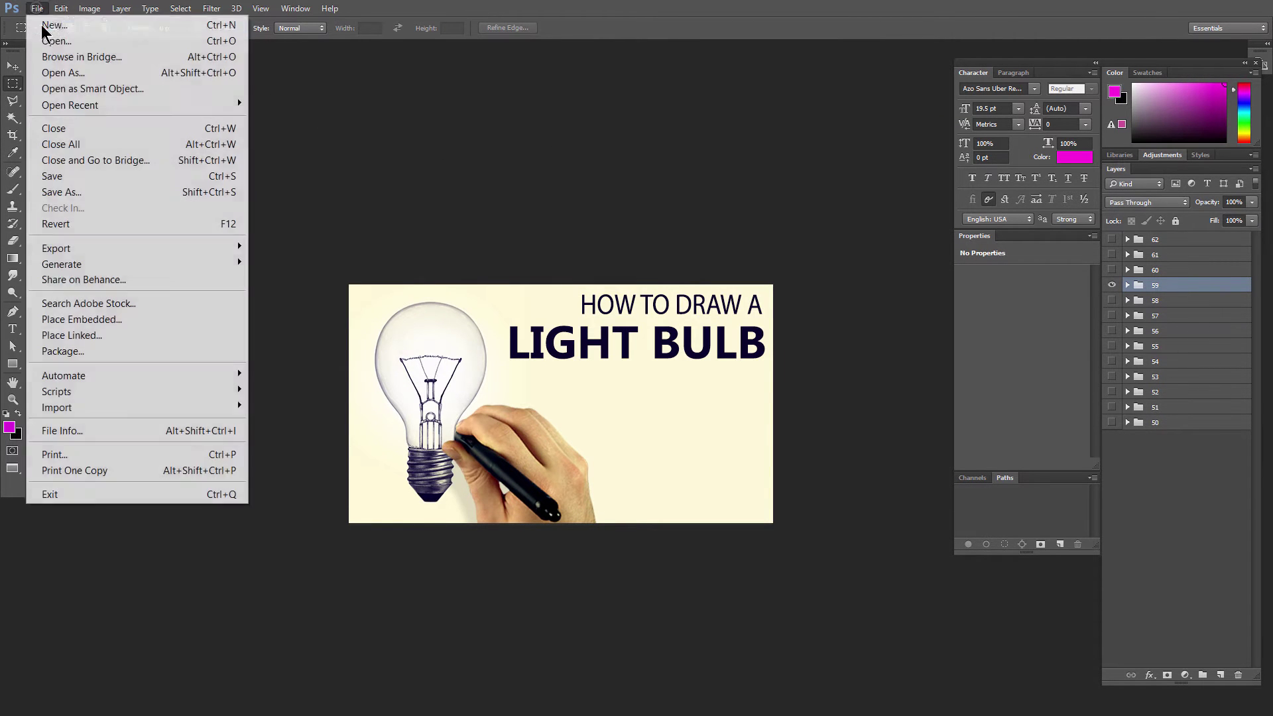
pyautogui.moveTo(86, 249)
pyautogui.click(317, 250)
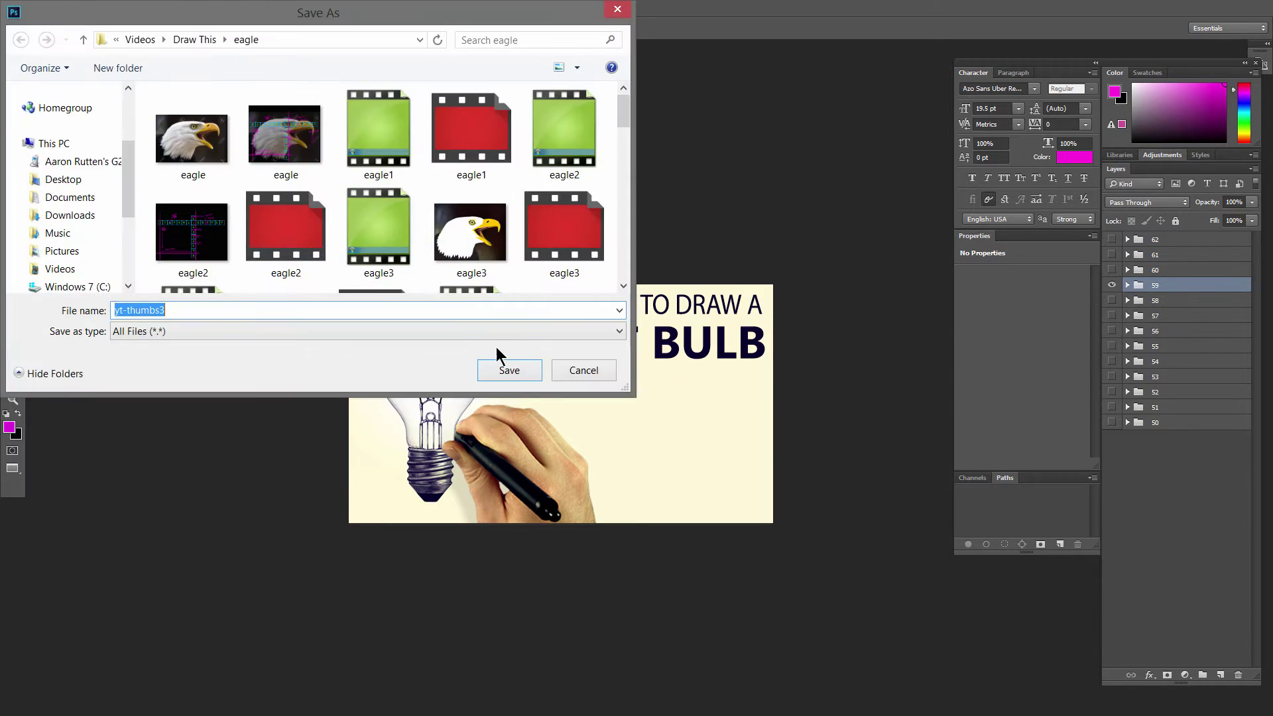
pyautogui.click(190, 37)
pyautogui.doubleClick(188, 240)
pyautogui.click(193, 247)
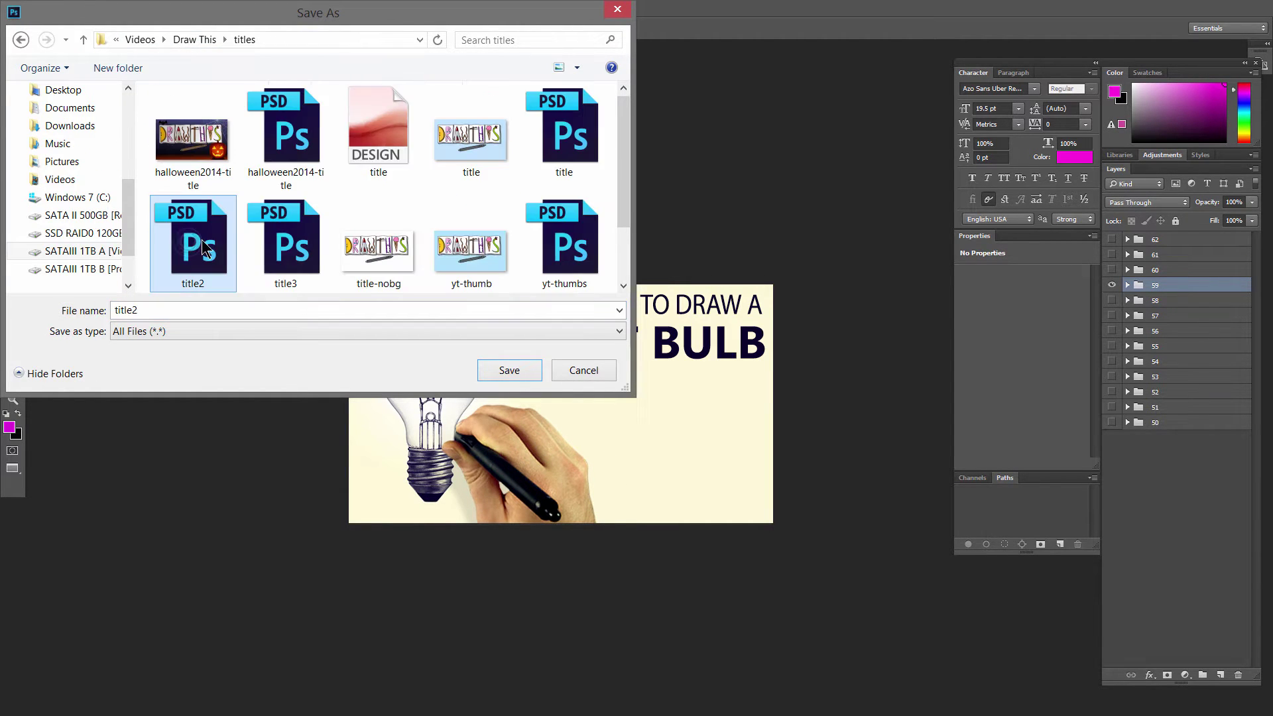
pyautogui.click(514, 370)
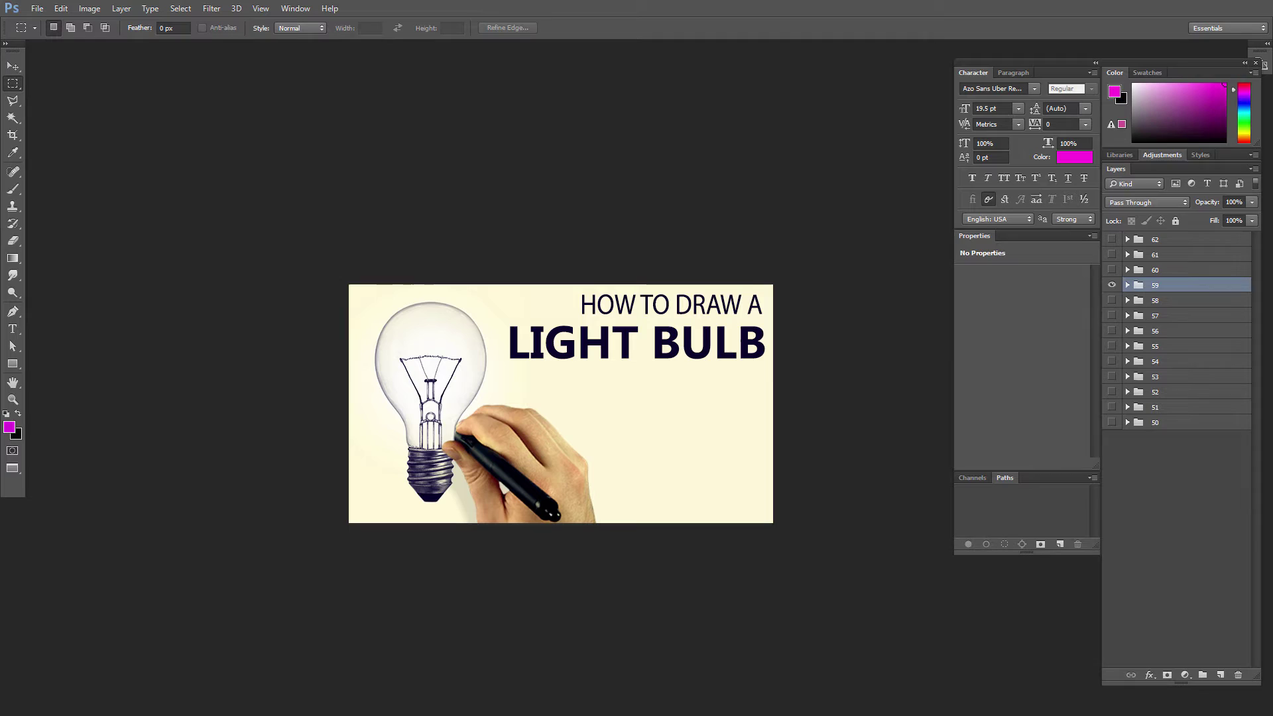
pyautogui.hotkey('alt', 'Tab')
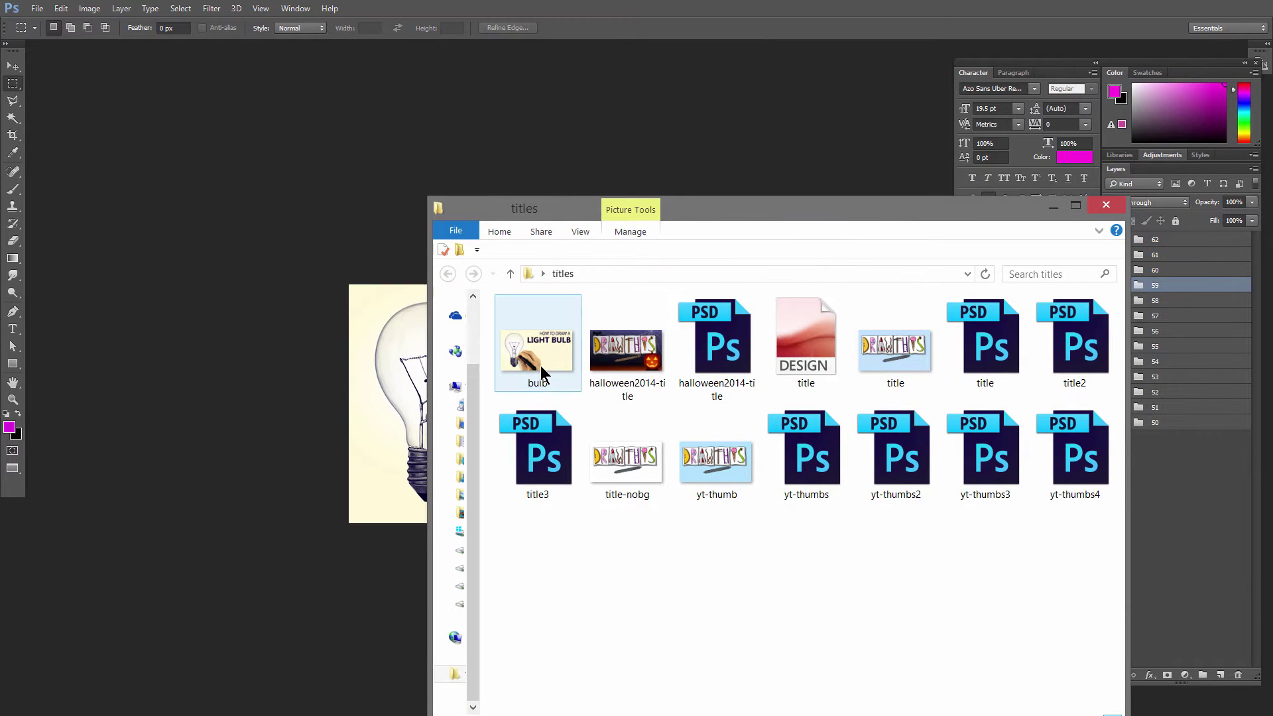
pyautogui.click(1105, 204)
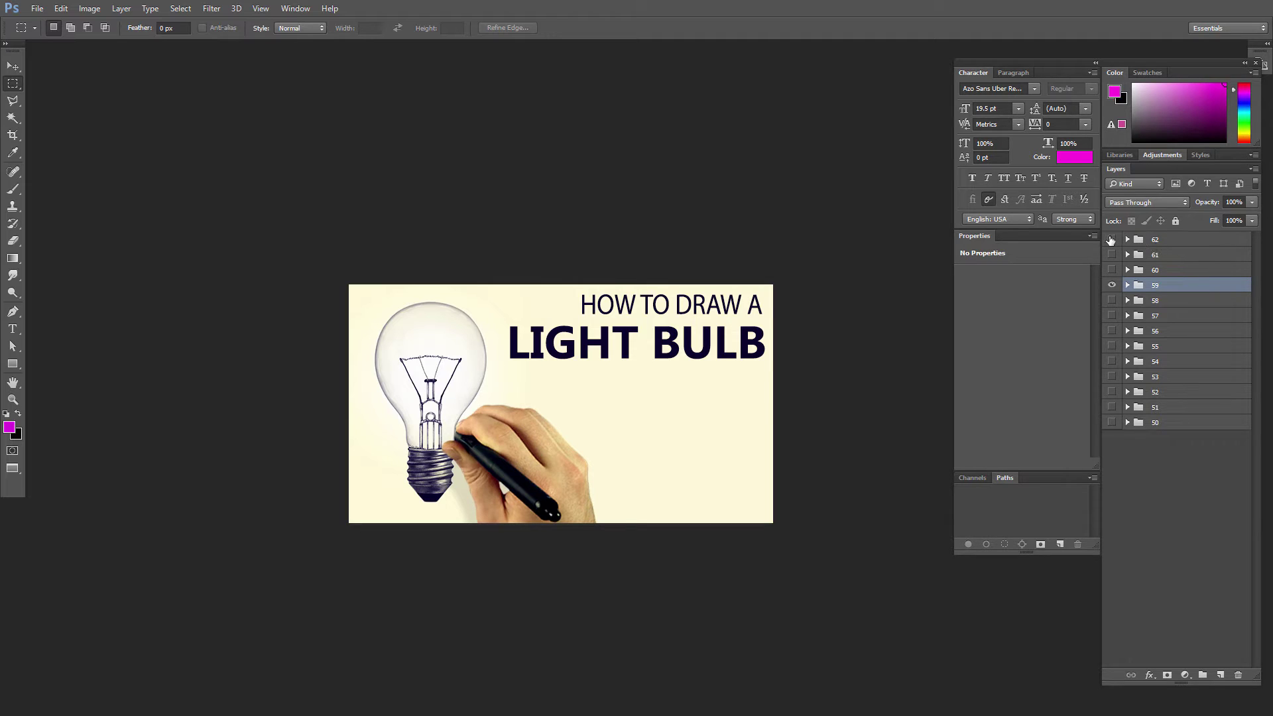
# Step: Select layer groups 62 through 50, make groups 55–58 visible, and Quick Export them as PNGs
pyautogui.click(1158, 241)
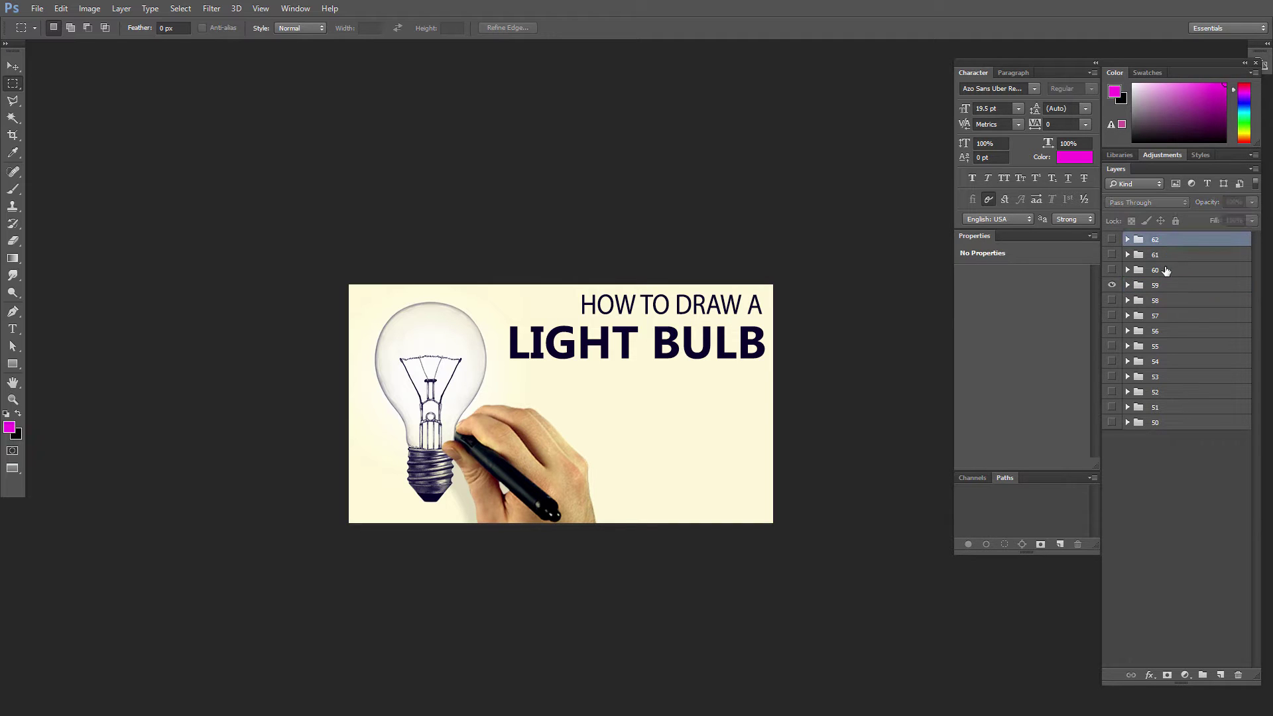
pyautogui.keyDown('shift'); pyautogui.click(1158, 424); pyautogui.keyUp('shift')
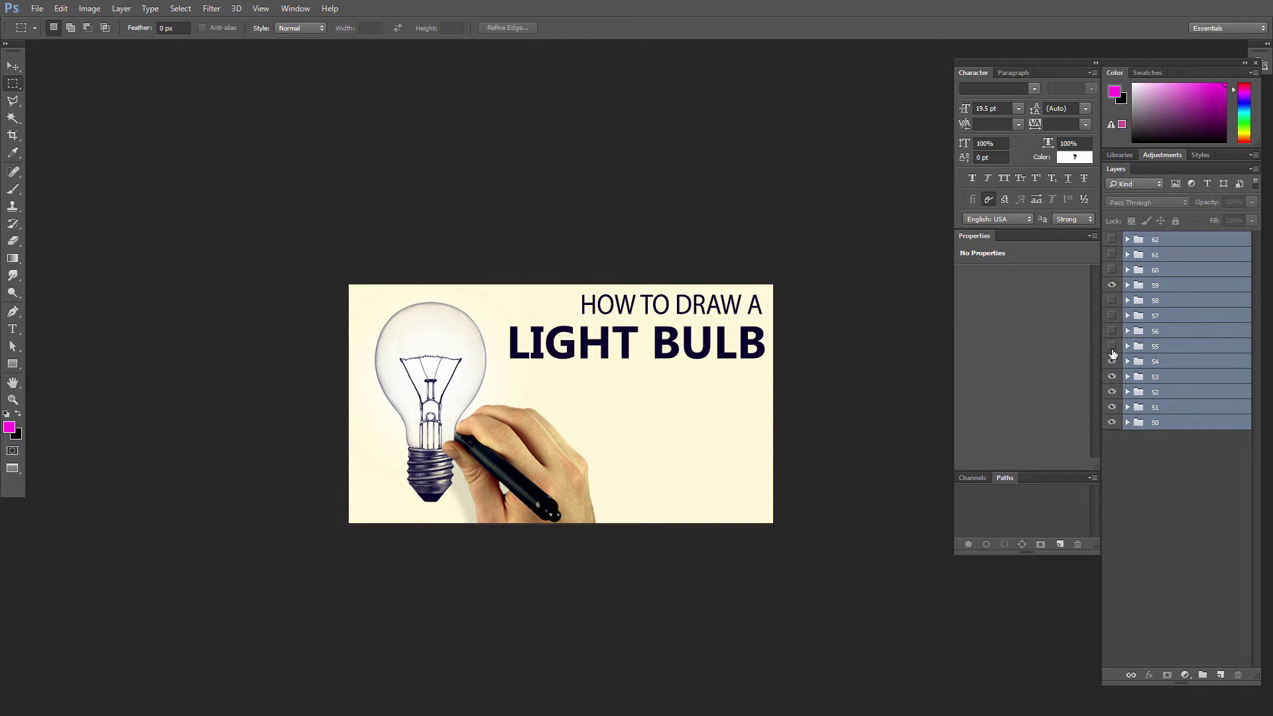
pyautogui.moveTo(1112, 355); pyautogui.dragTo(1157, 253)
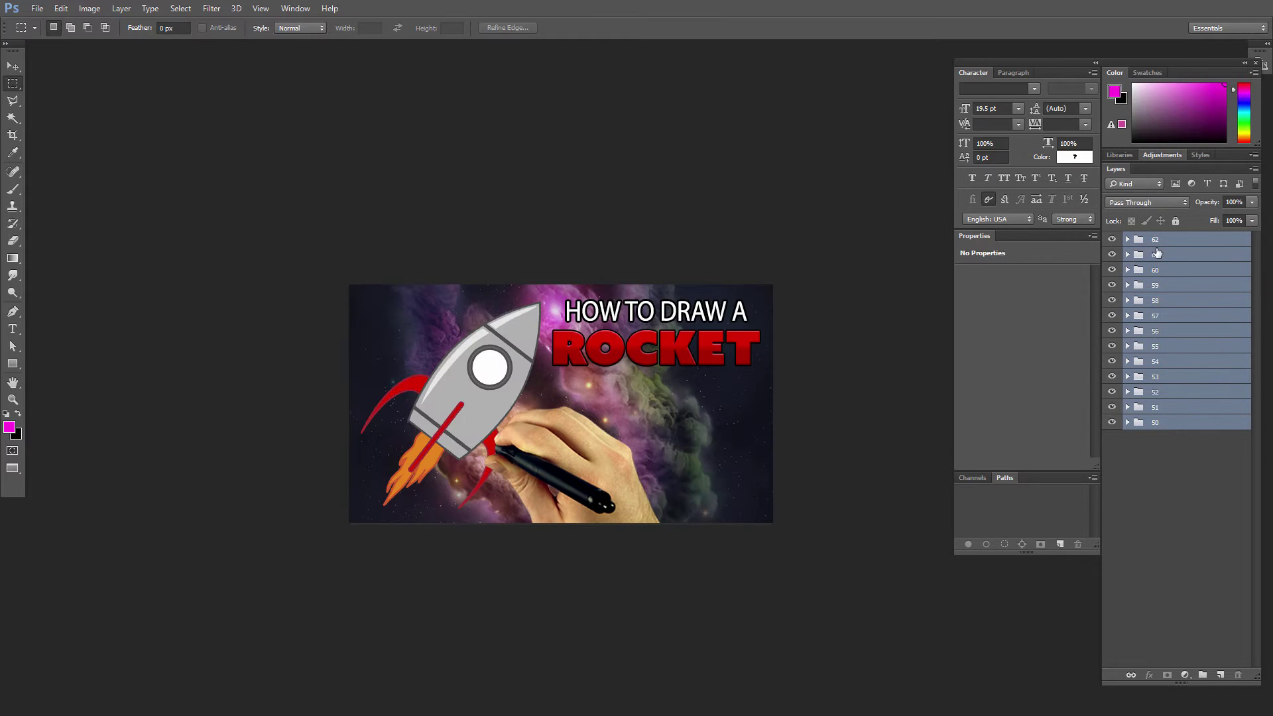
pyautogui.rightClick(1167, 244)
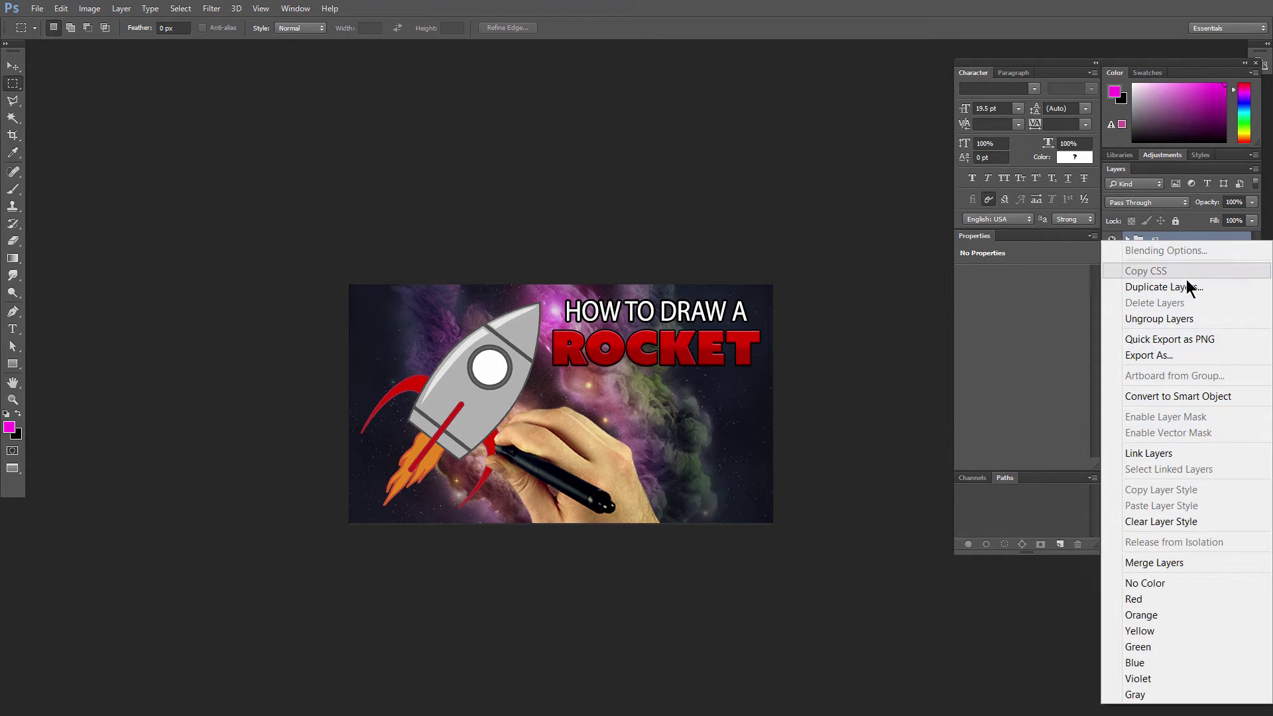
pyautogui.click(1193, 339)
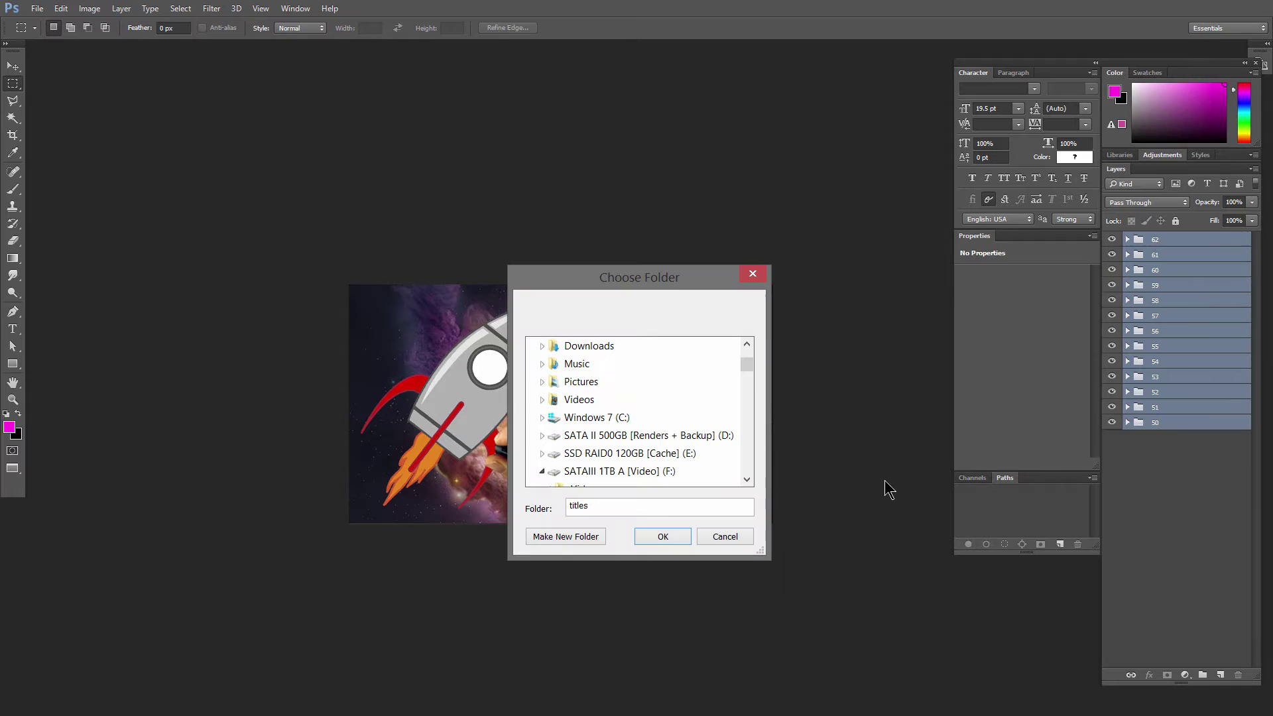
pyautogui.moveTo(749, 367); pyautogui.dragTo(749, 376)
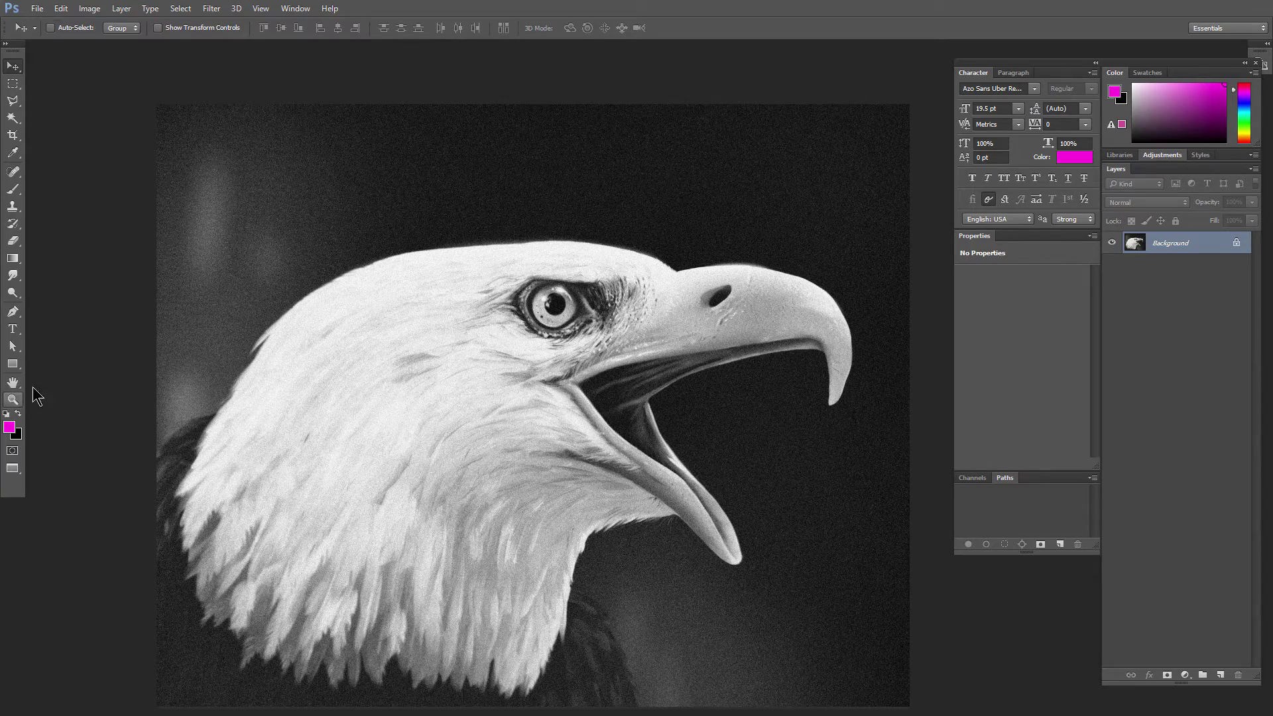
# Step: Zoom into the eagle's beak to inspect the grain, then zoom back out
pyautogui.click(13, 399)
pyautogui.moveTo(696, 239); pyautogui.dragTo(715, 245)
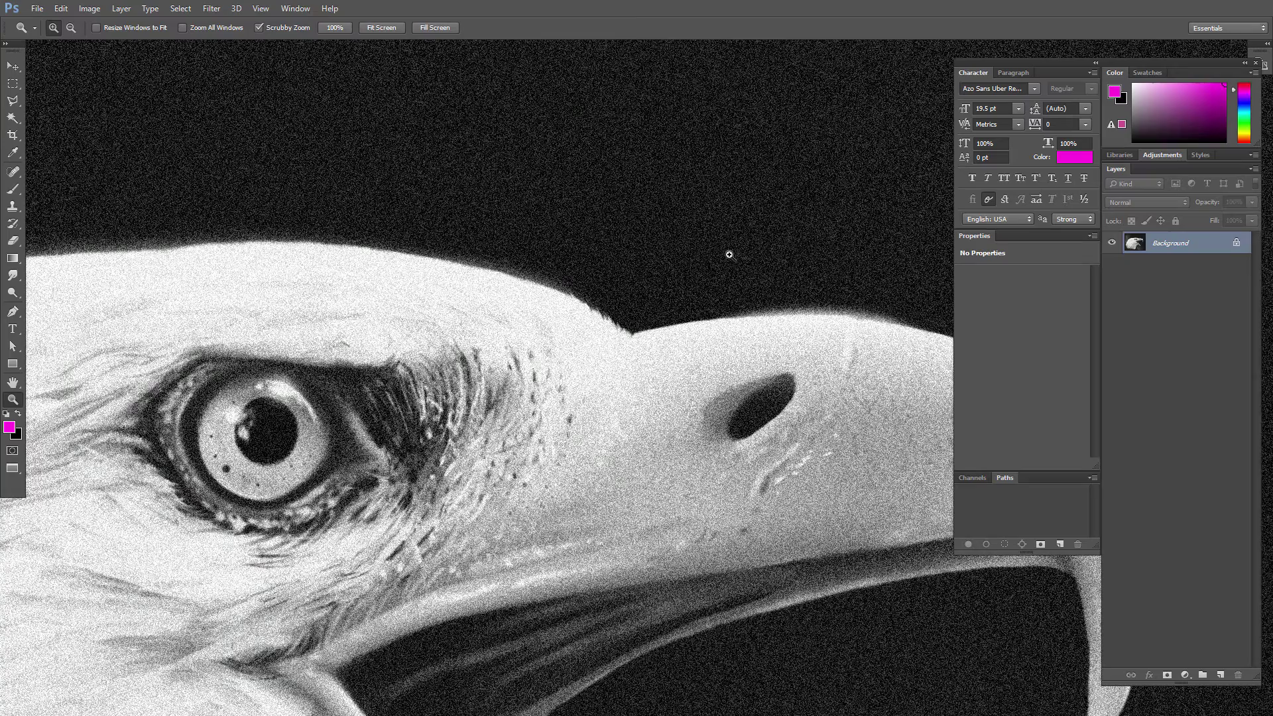
pyautogui.keyDown('alt'); pyautogui.click(713, 276); pyautogui.keyUp('alt')
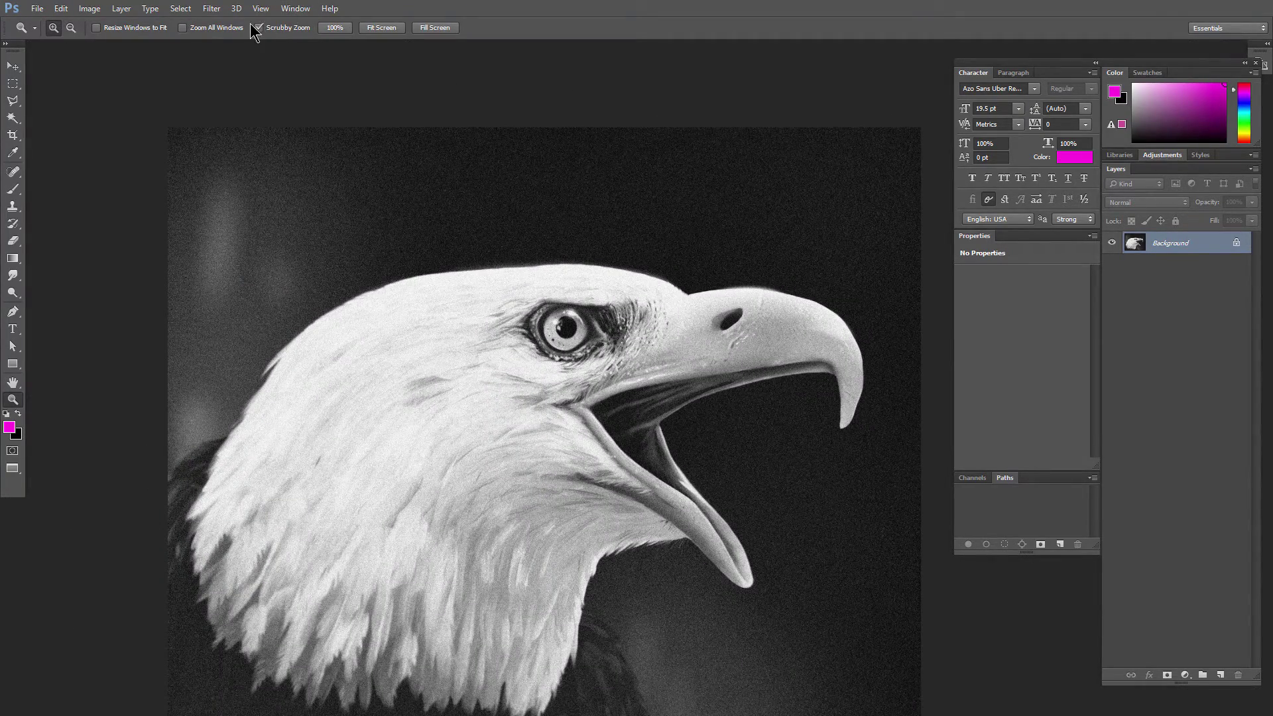
# Step: Apply a 15 px Iris Blur focused on the eagle's eye, inspect it, then undo to compare
pyautogui.click(209, 10)
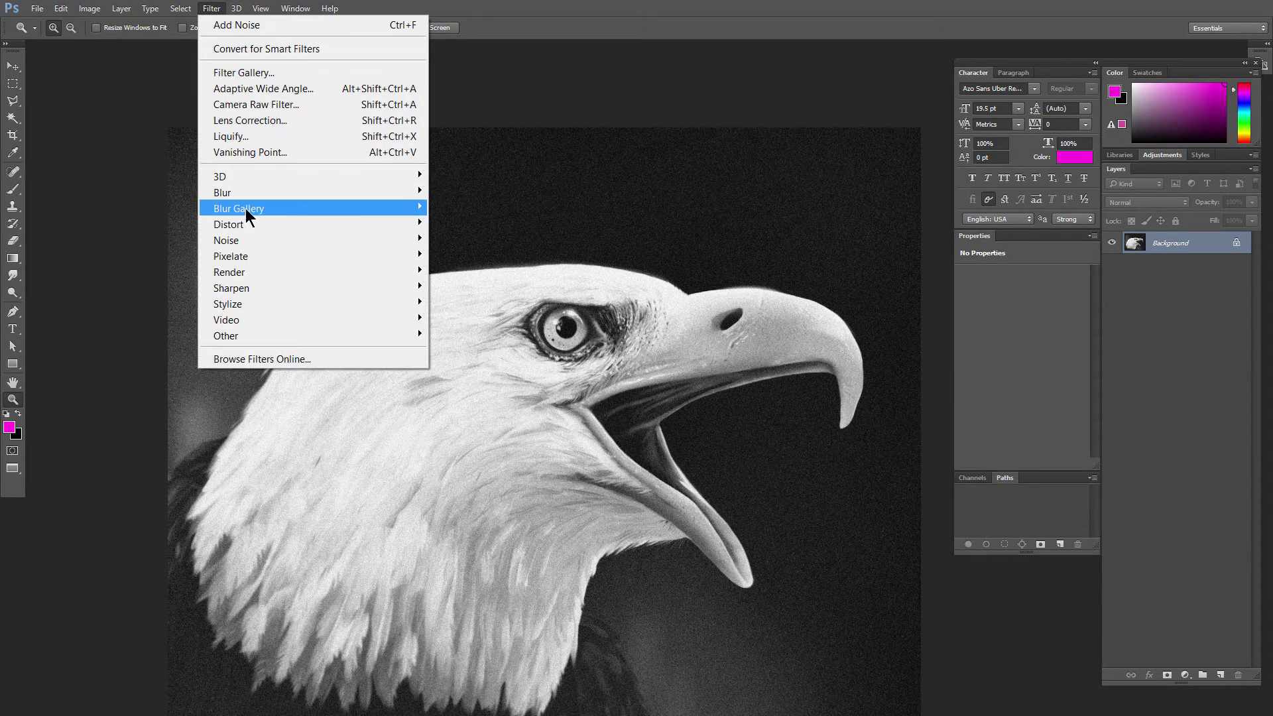
pyautogui.moveTo(296, 209)
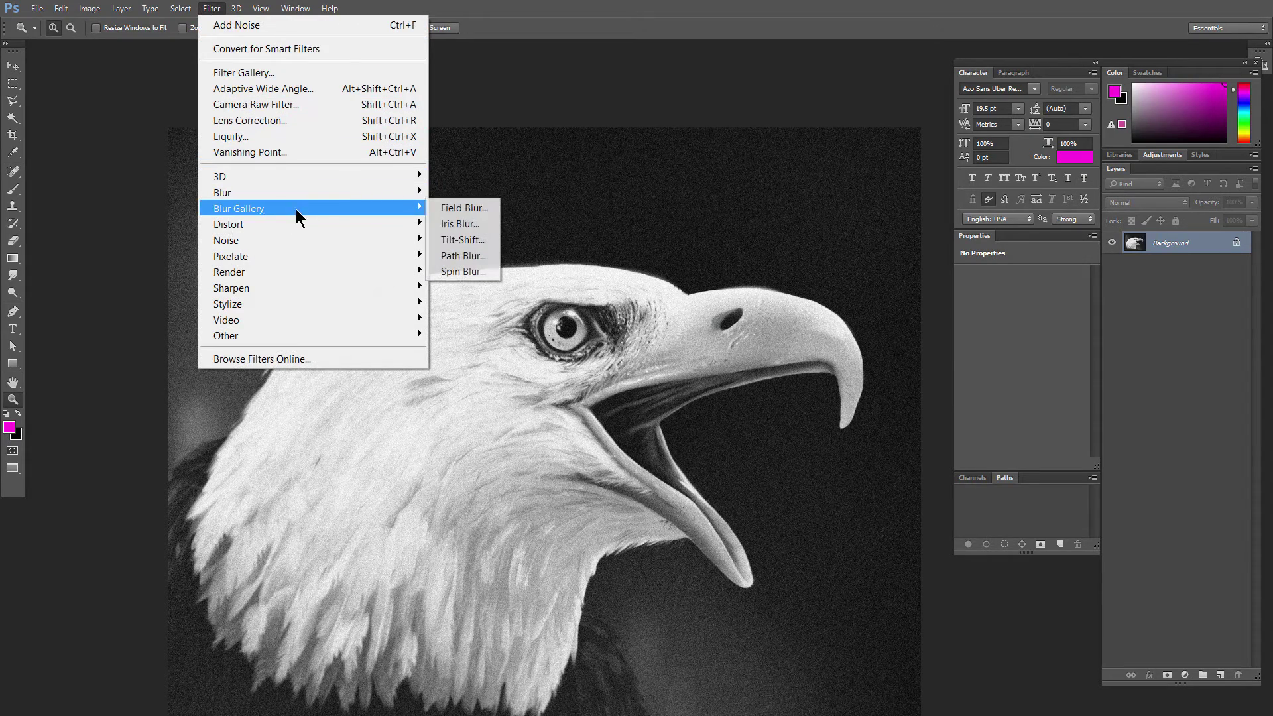
pyautogui.click(458, 225)
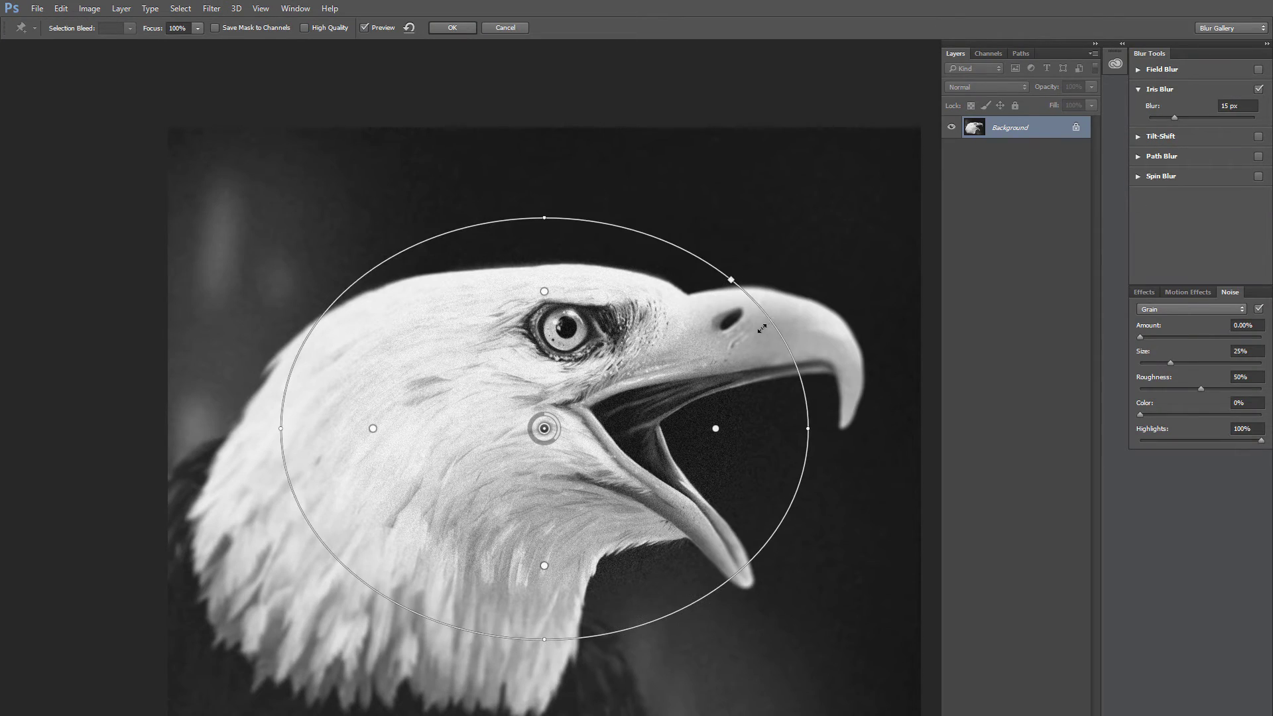
pyautogui.moveTo(762, 329); pyautogui.dragTo(720, 348)
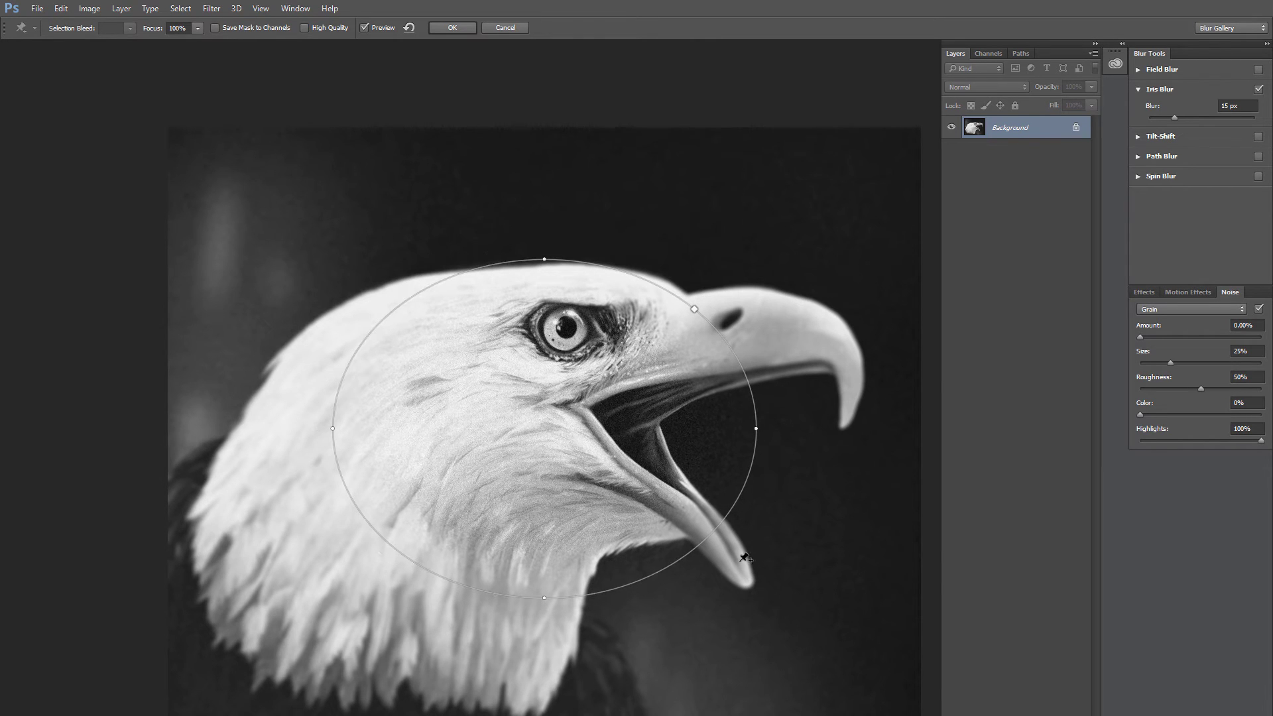
pyautogui.moveTo(544, 428); pyautogui.dragTo(566, 387)
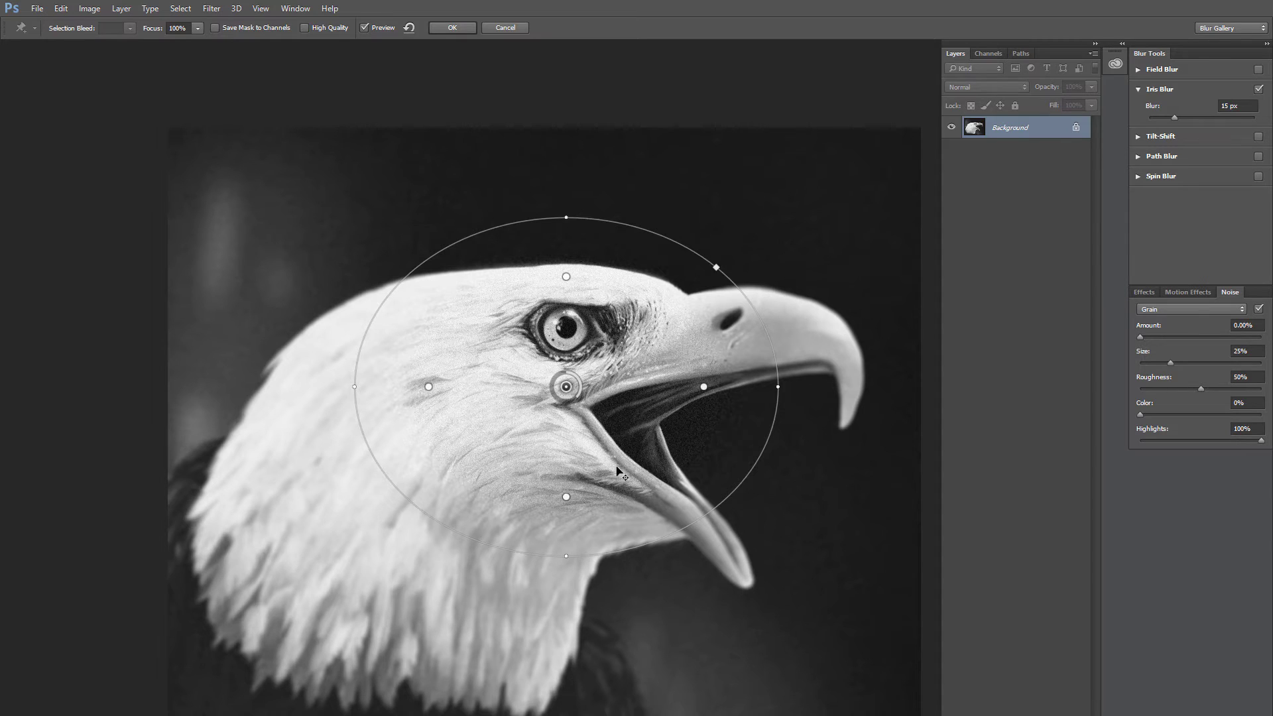
pyautogui.click(450, 30)
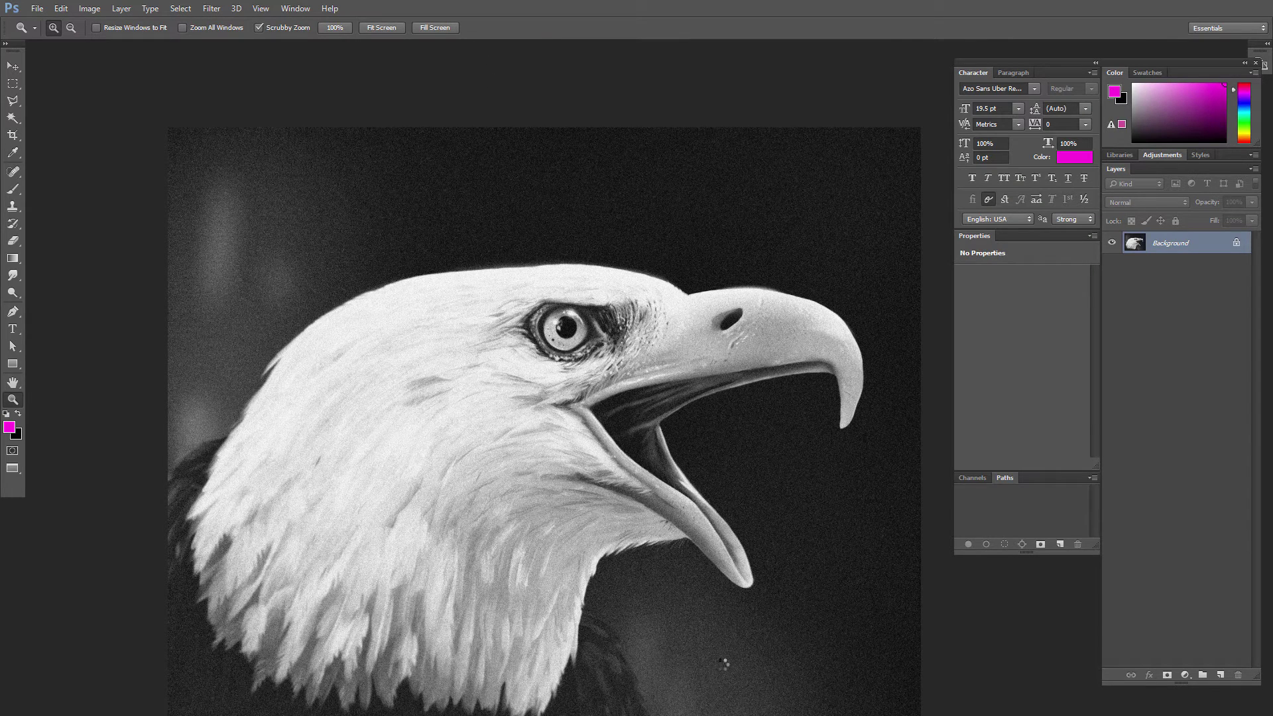
pyautogui.click(673, 568)
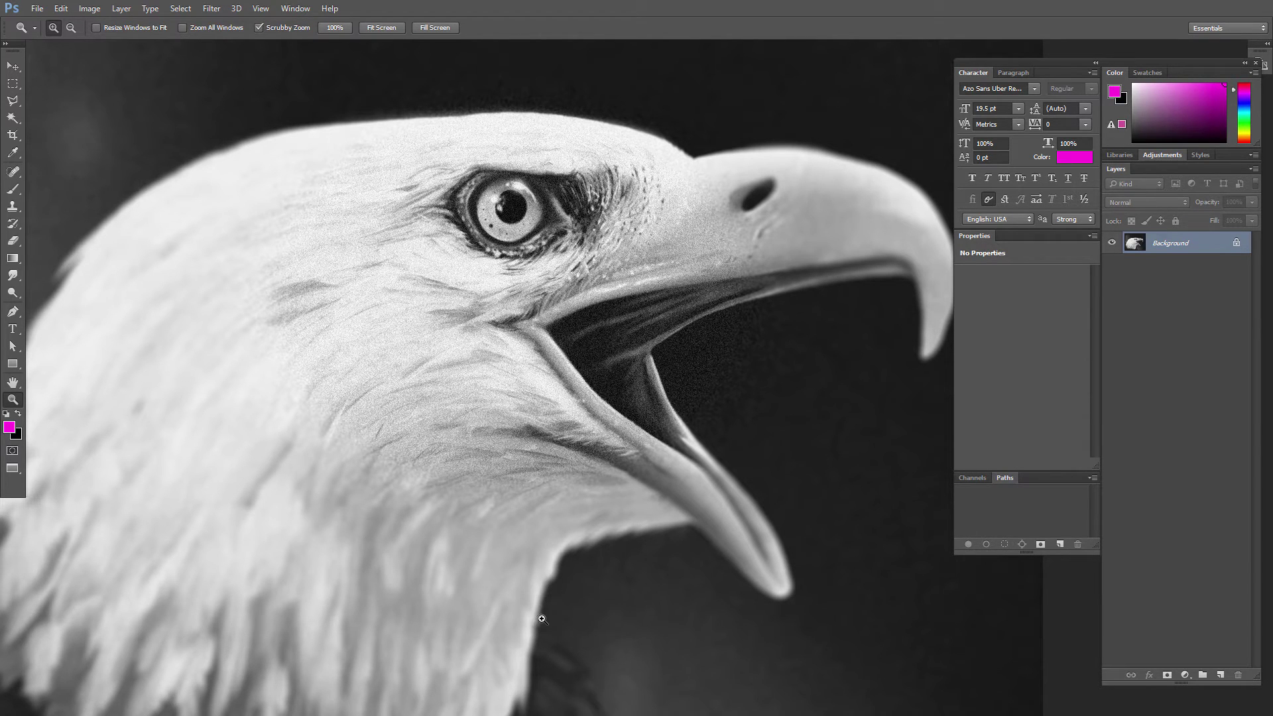
pyautogui.hotkey('ctrl', 'z')
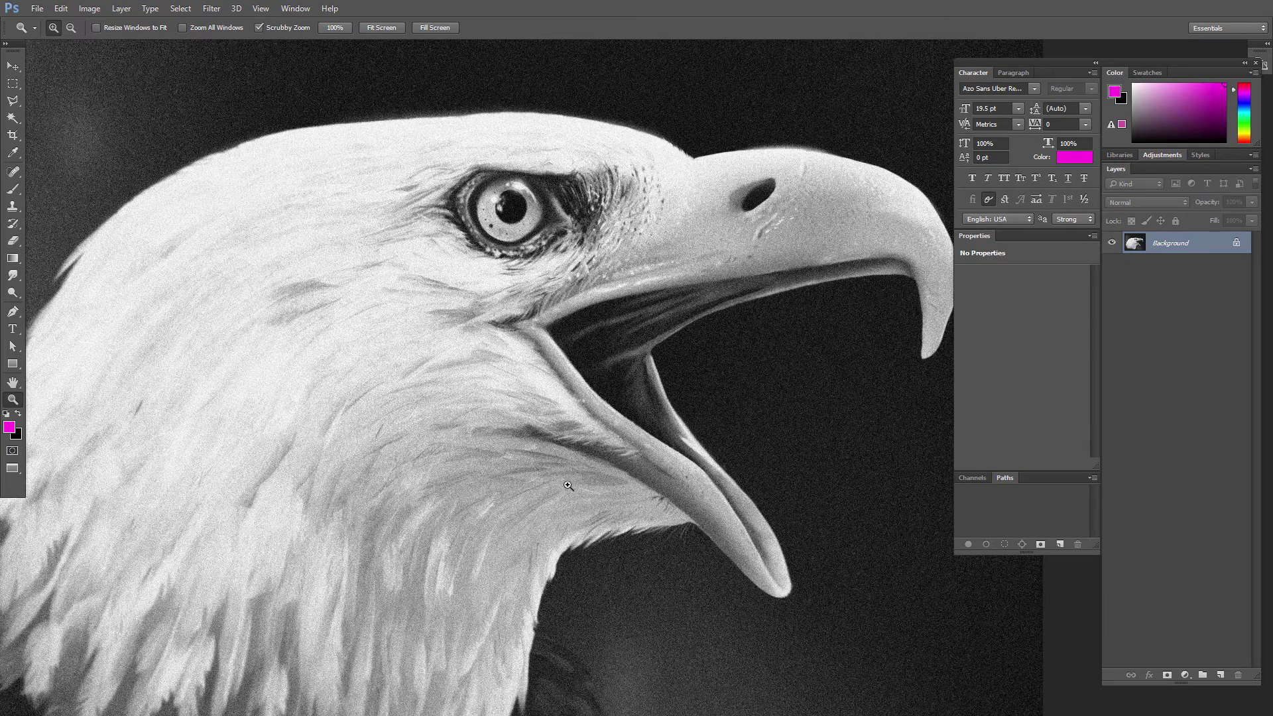
# Step: Reopen Iris Blur, set Noise grain Amount to 58.47% and Size to 19%, and apply it
pyautogui.click(211, 9)
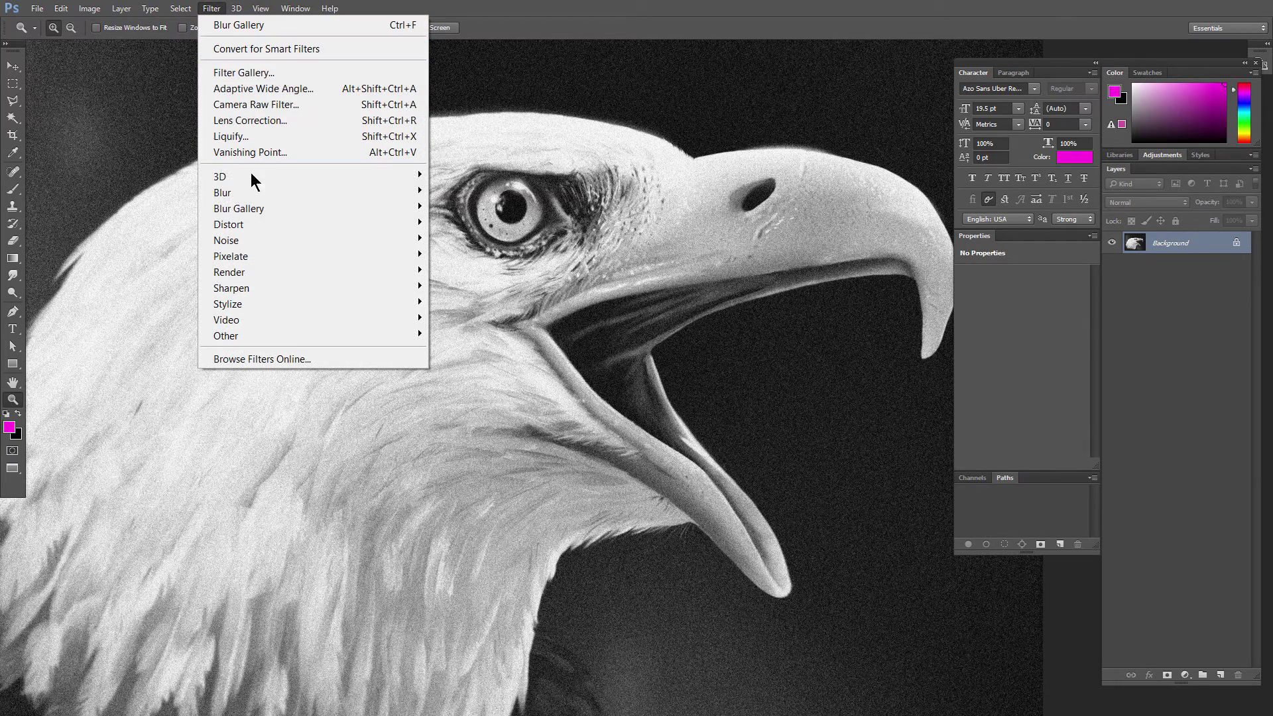
pyautogui.moveTo(388, 206)
pyautogui.click(457, 223)
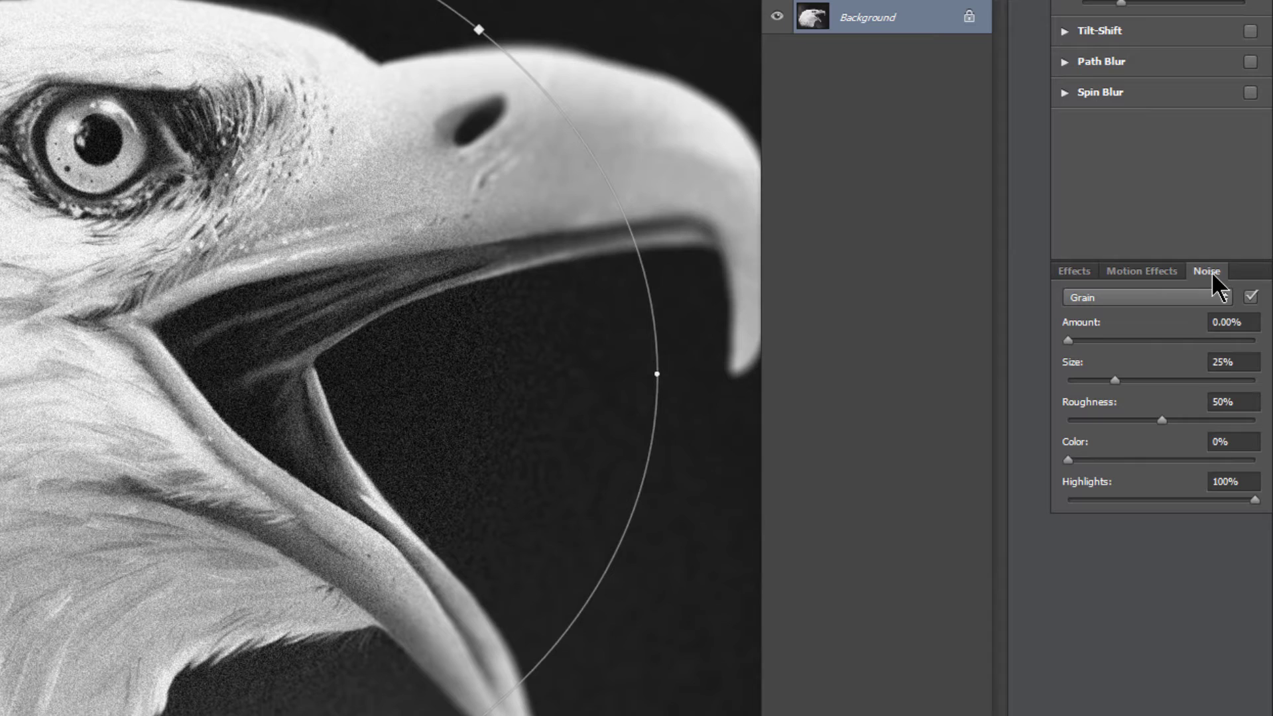
pyautogui.click(1091, 340)
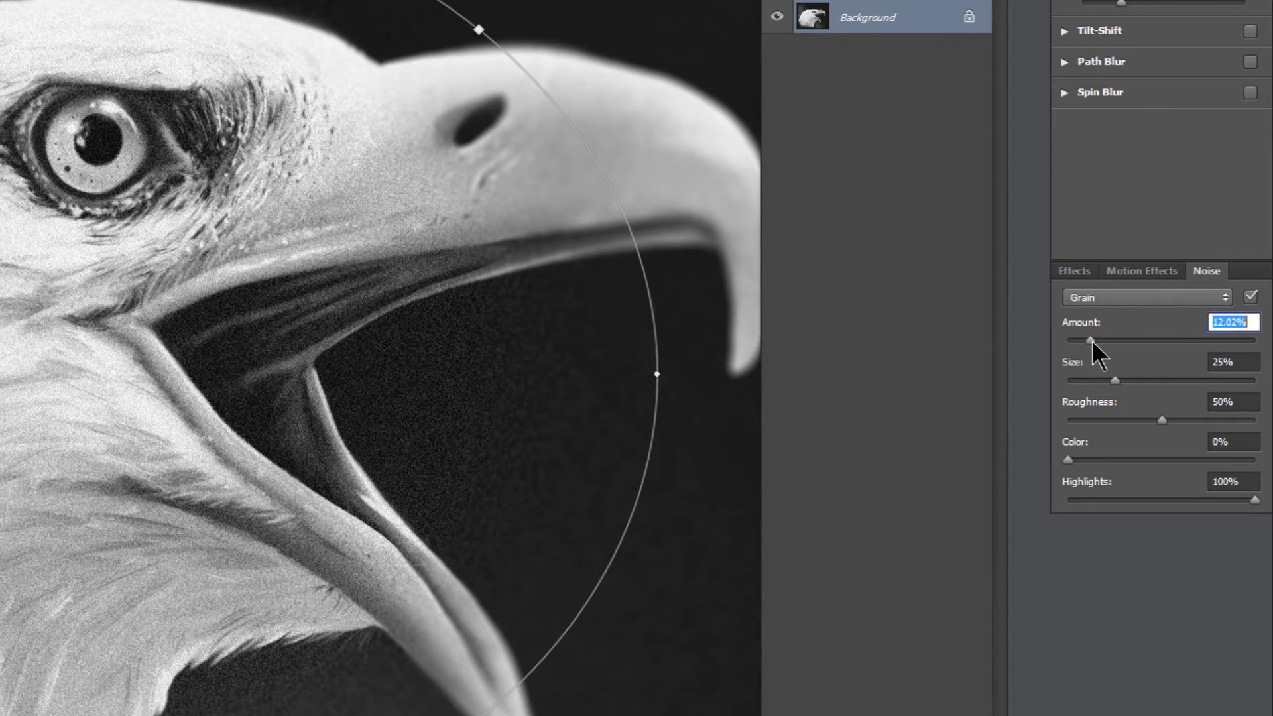
pyautogui.moveTo(1115, 342); pyautogui.dragTo(1156, 338)
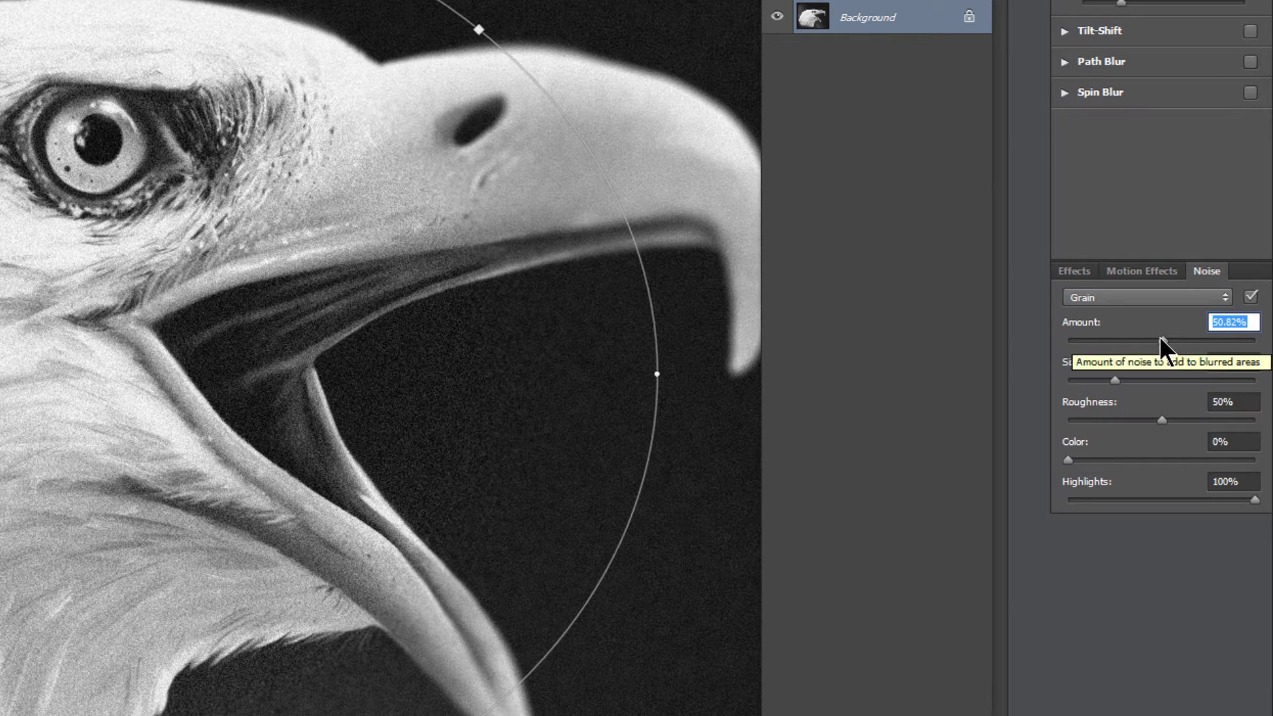
pyautogui.moveTo(1176, 339); pyautogui.dragTo(1178, 340)
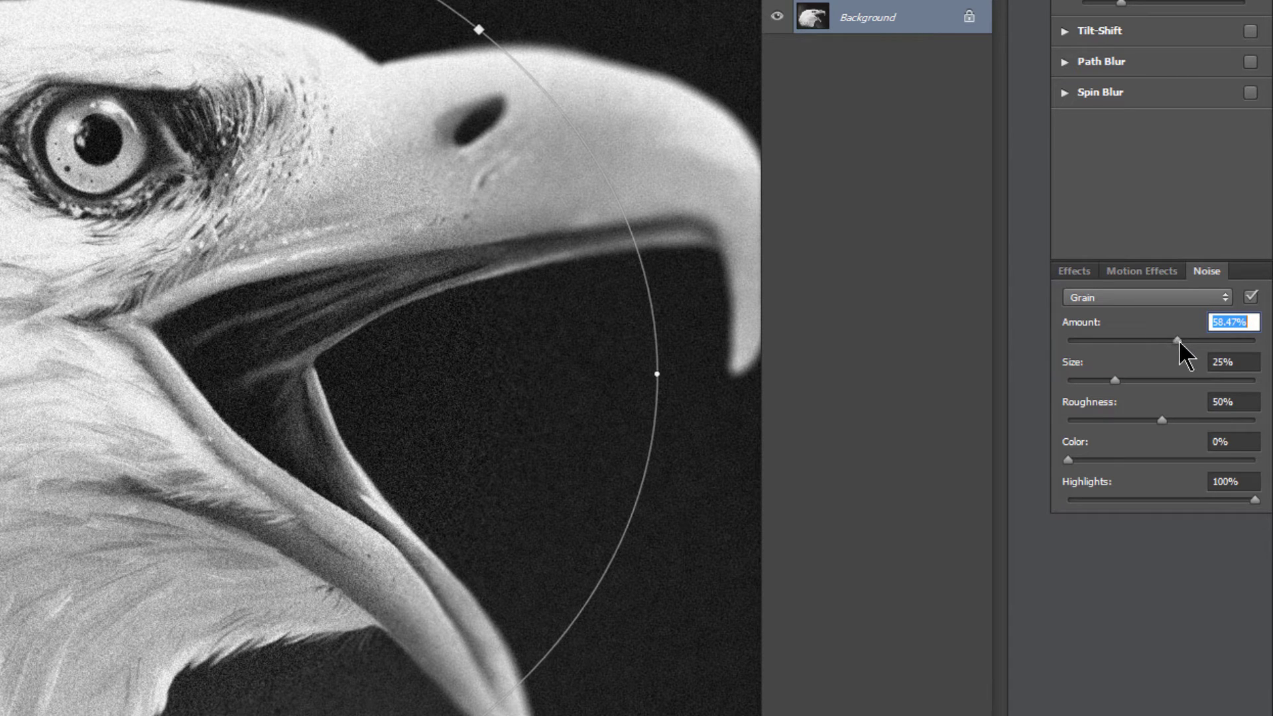
pyautogui.click(1098, 379)
pyautogui.click(1101, 380)
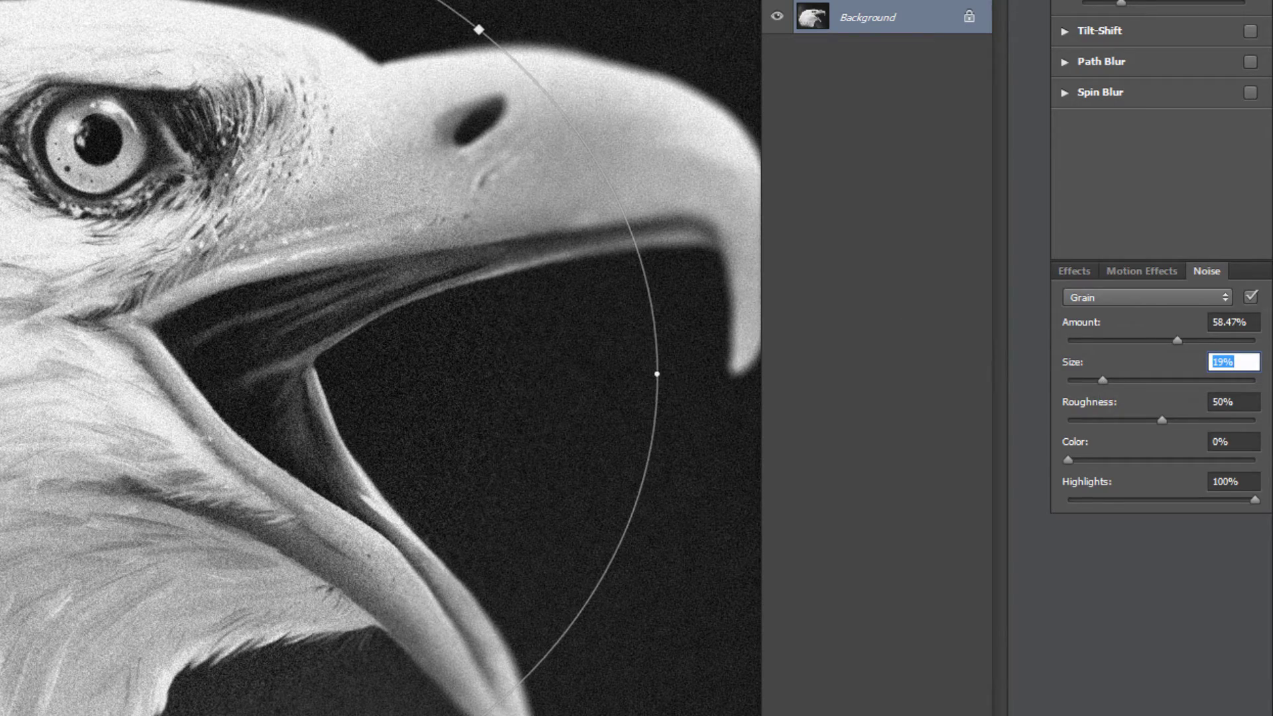
pyautogui.press('Return')
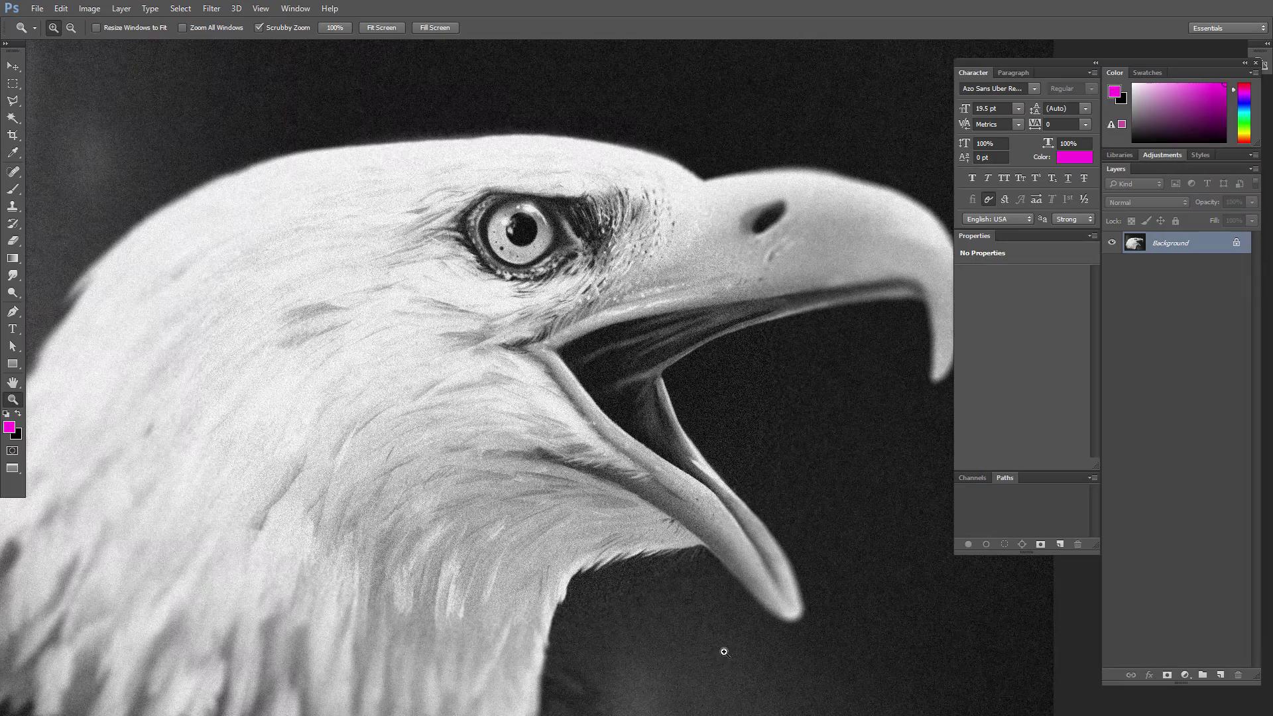
# Step: Zoom into the eagle's beak and neck, then zoom out and pan the view
pyautogui.moveTo(696, 619); pyautogui.dragTo(722, 607)
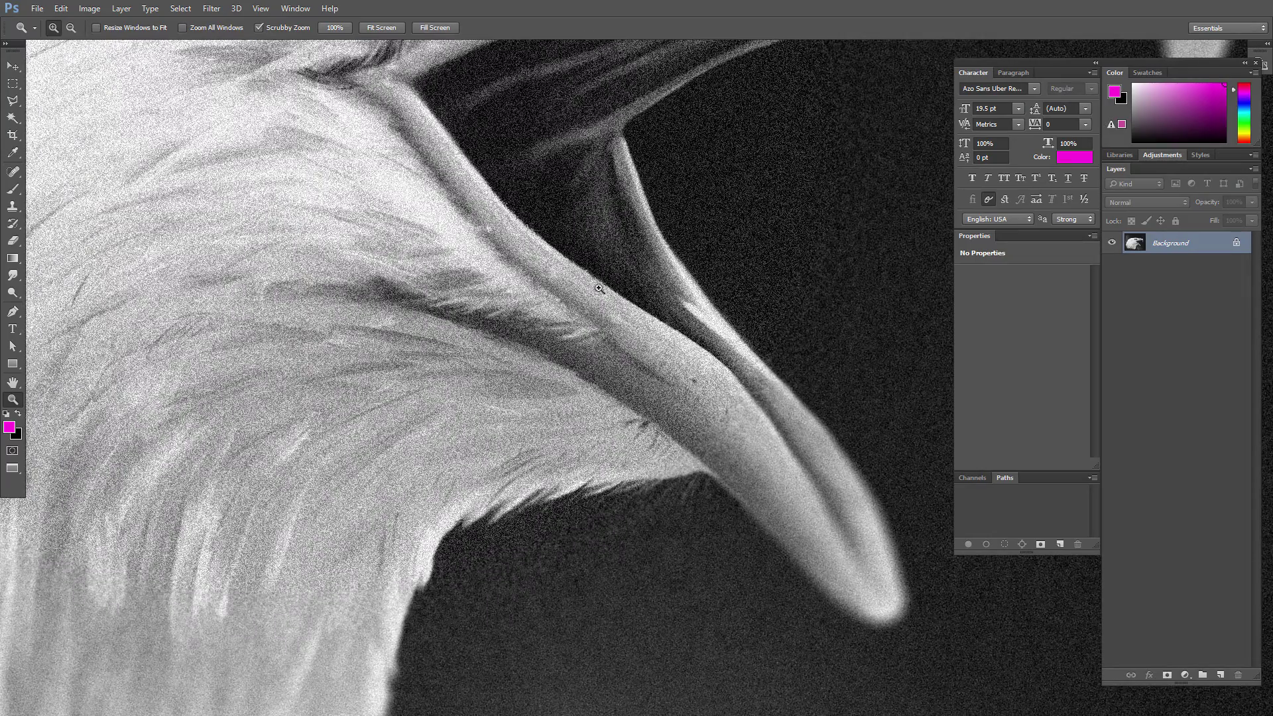
pyautogui.moveTo(502, 446); pyautogui.dragTo(551, 167)
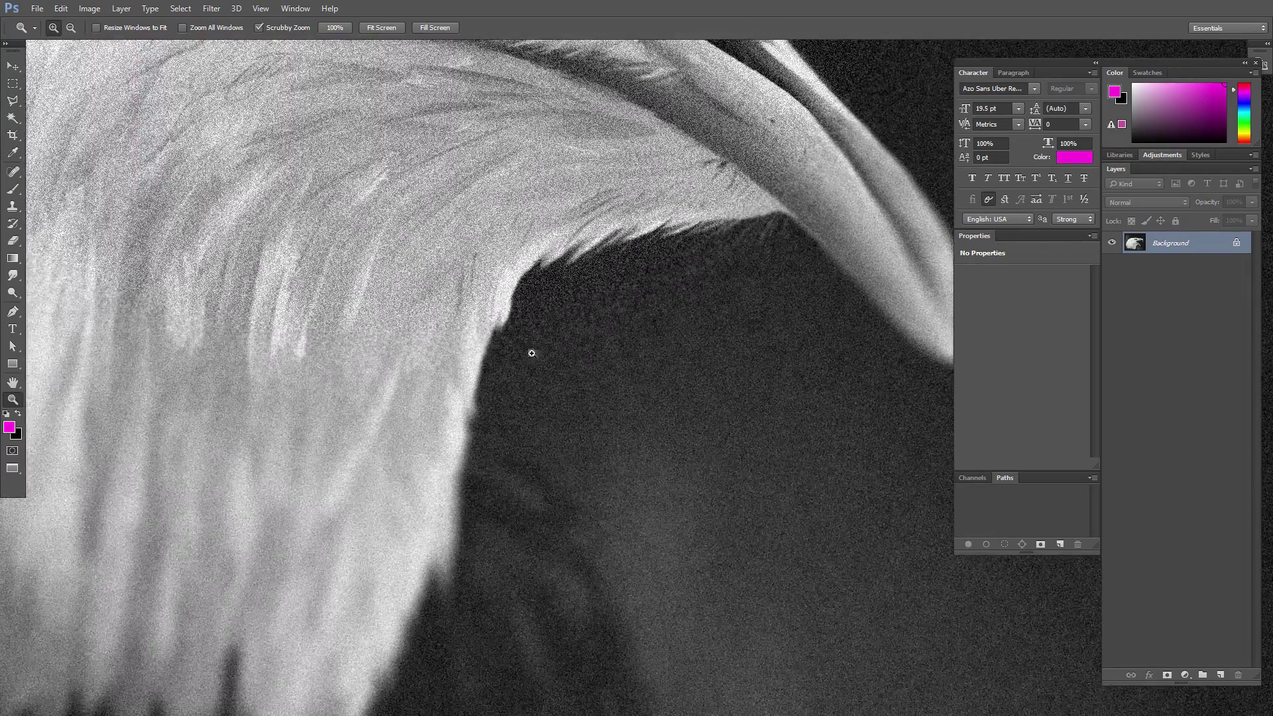
pyautogui.keyDown('alt'); pyautogui.click(591, 605); pyautogui.keyUp('alt')
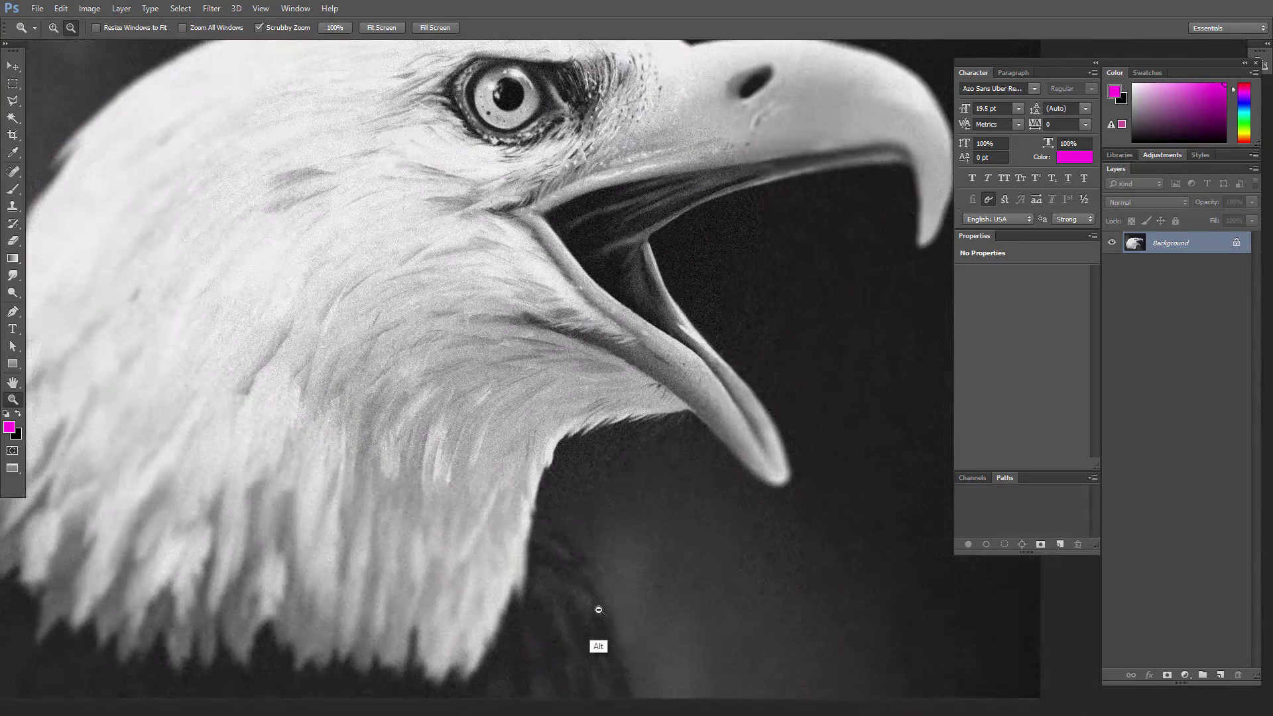
pyautogui.moveTo(638, 563); pyautogui.dragTo(668, 615)
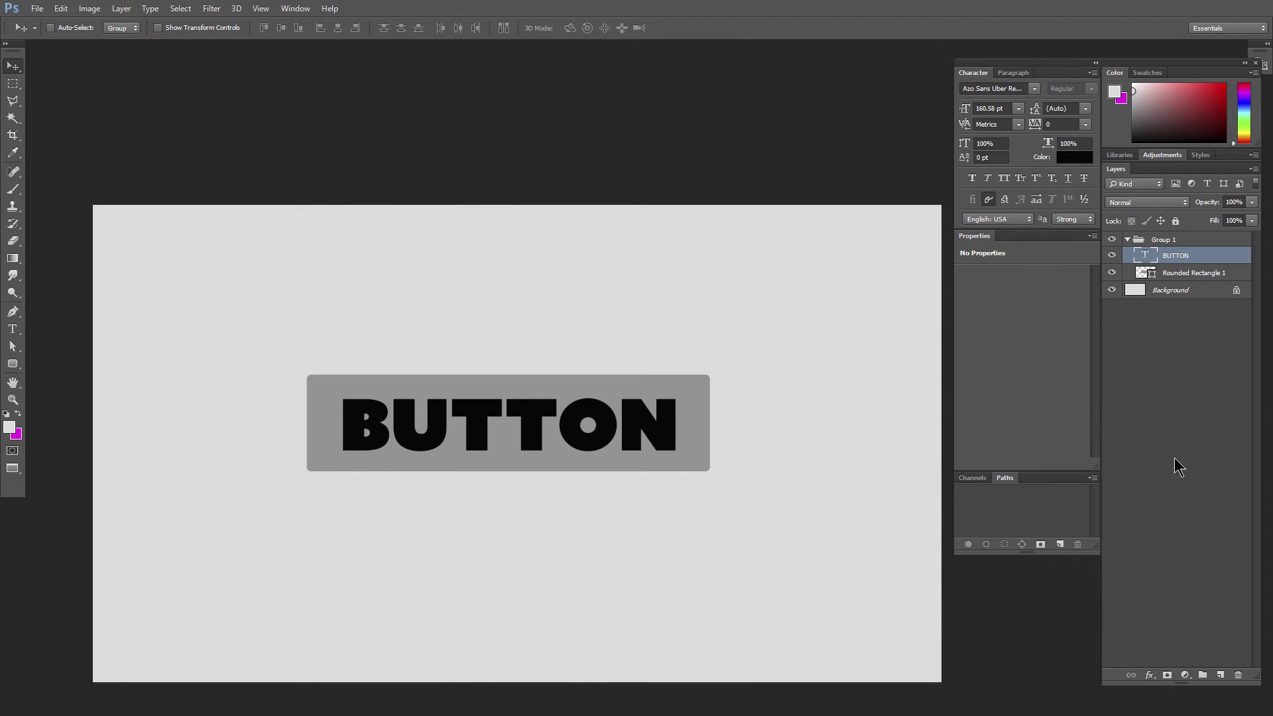
# Step: Add a Stroke layer effect to the BUTTON text
pyautogui.click(1150, 675)
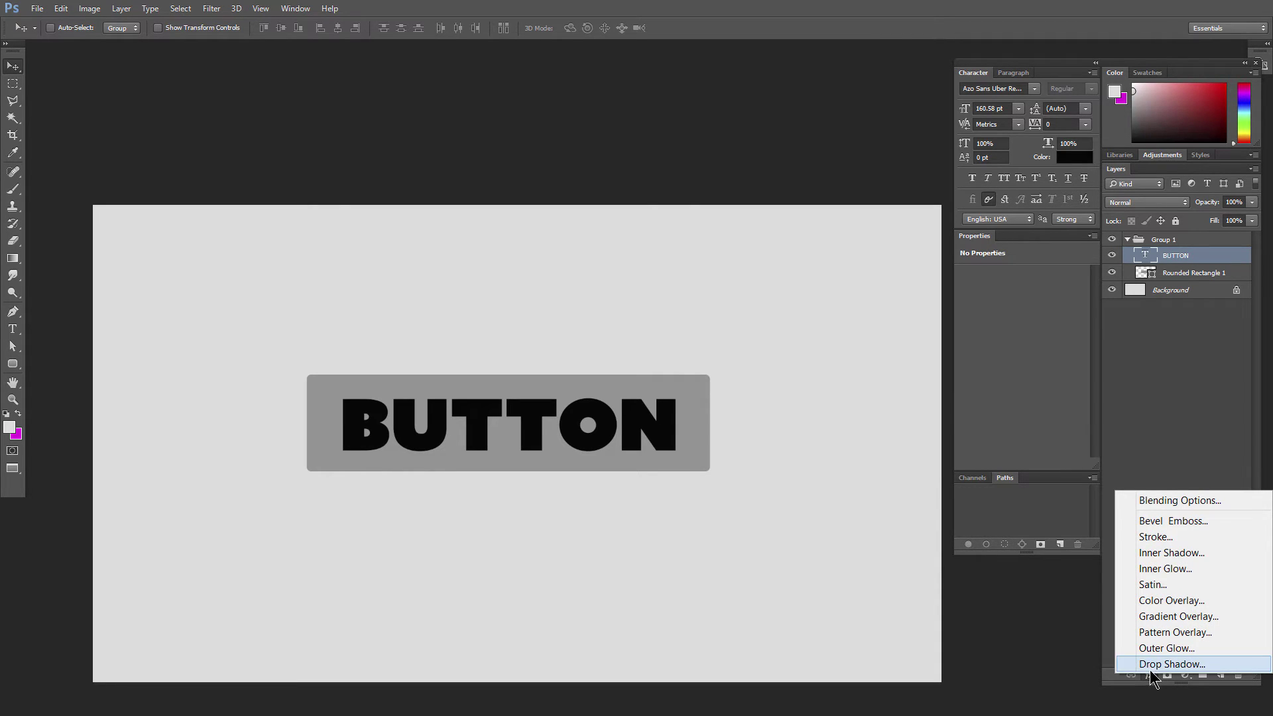
pyautogui.click(1167, 547)
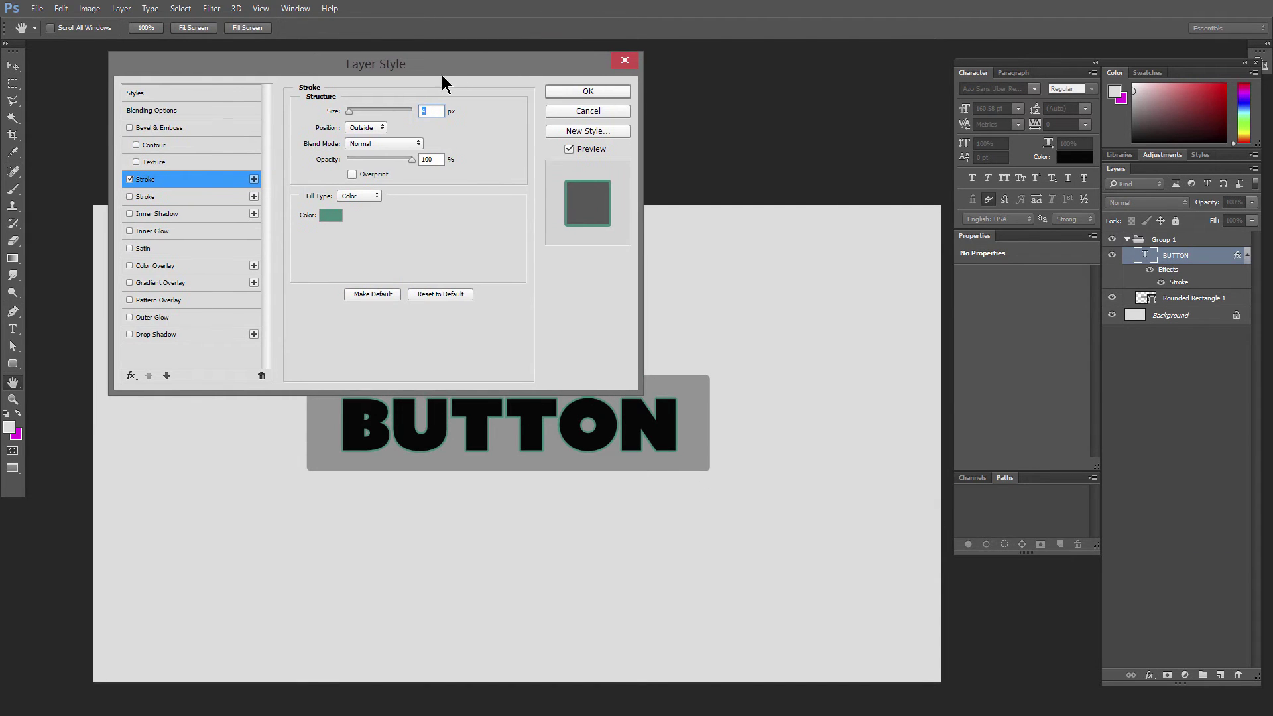
pyautogui.moveTo(432, 68); pyautogui.dragTo(421, 59)
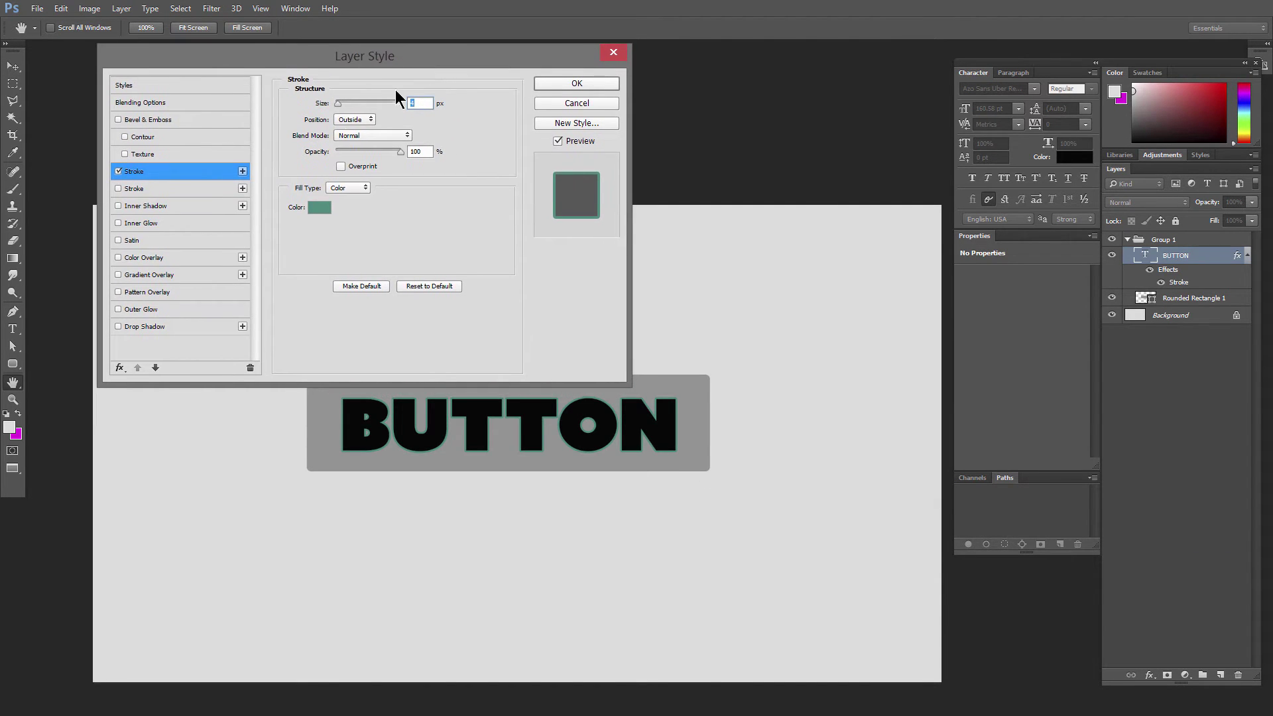
# Step: Add a second white Stroke, 13 px, centred on the letter edges, and apply both strokes
pyautogui.click(242, 172)
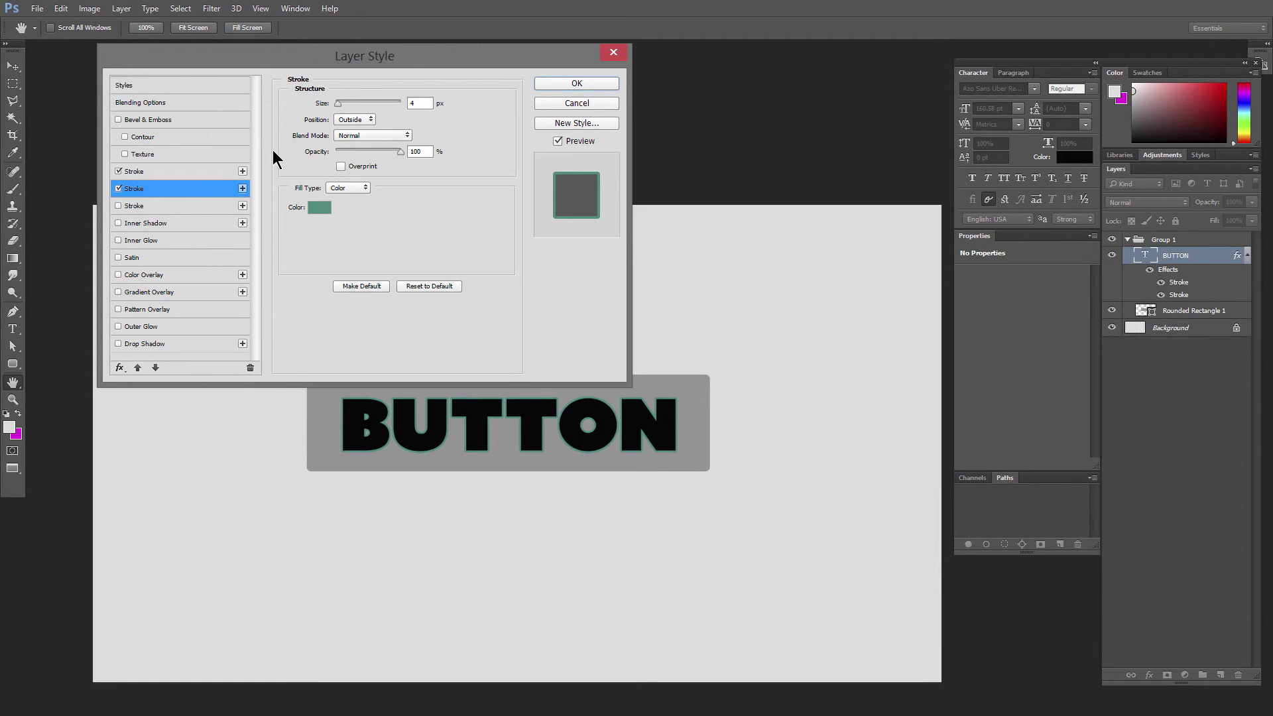
pyautogui.click(317, 208)
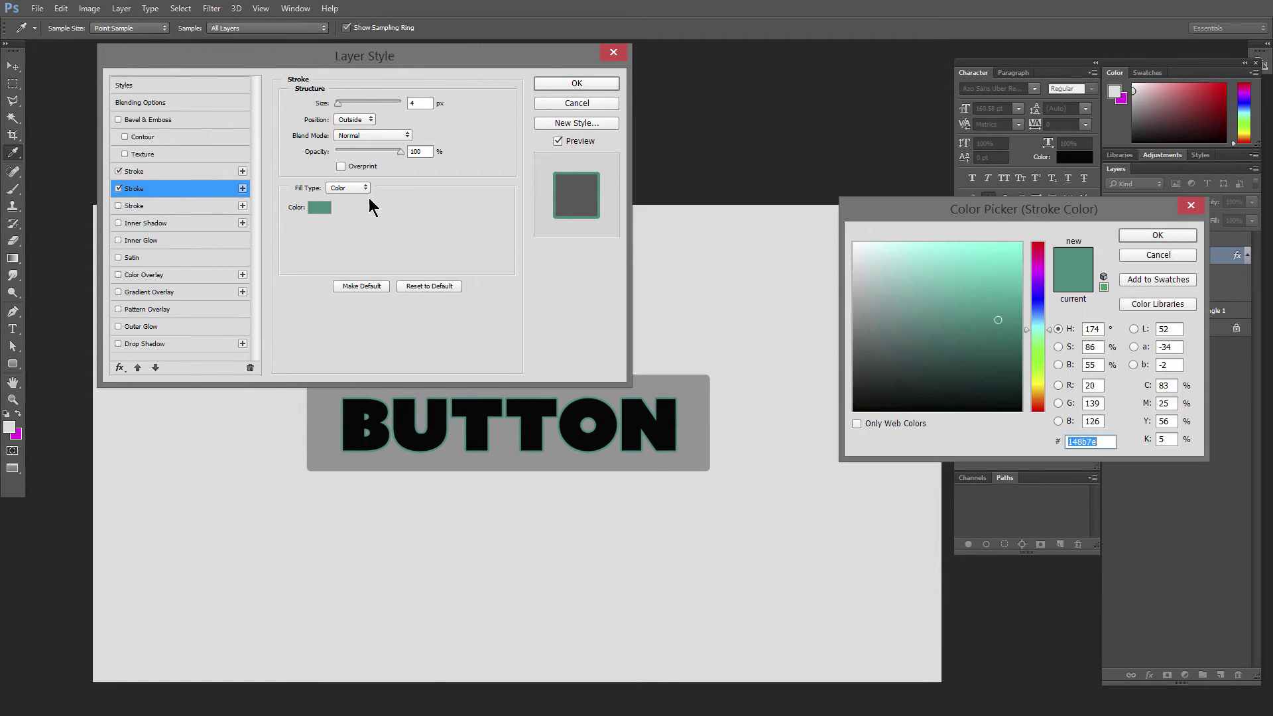
pyautogui.click(816, 207)
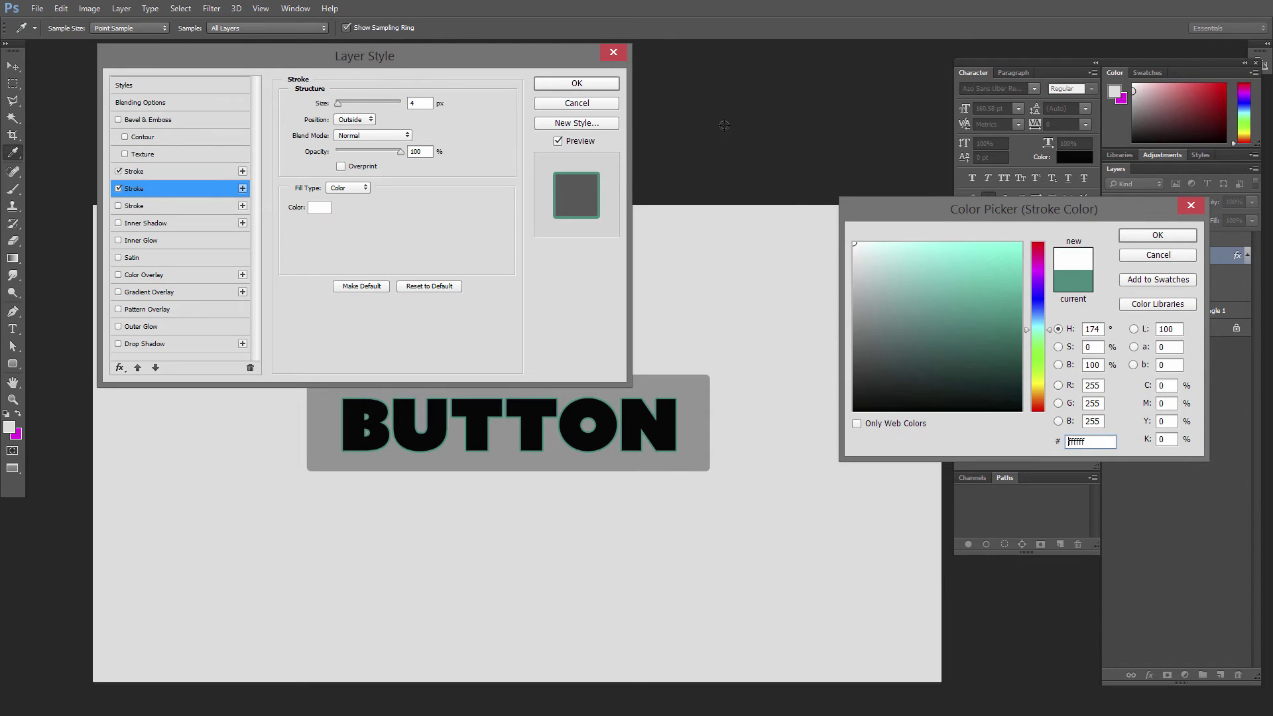
pyautogui.click(1157, 236)
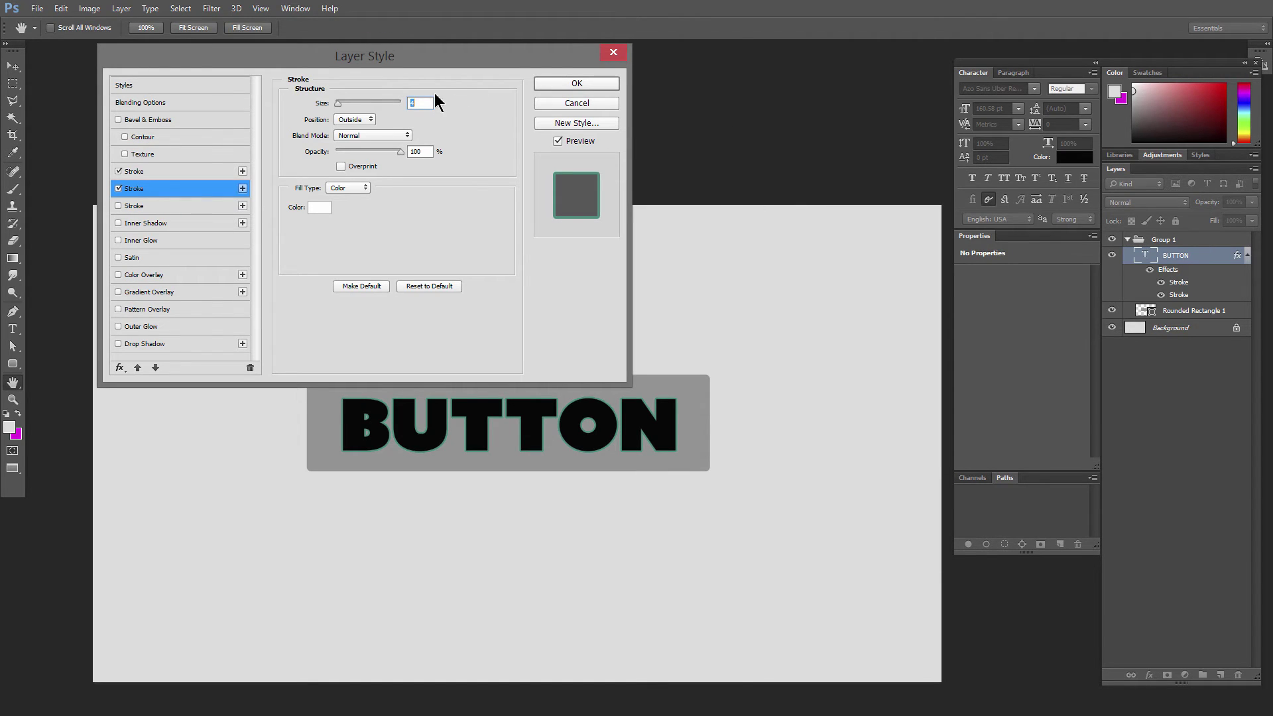
pyautogui.moveTo(340, 105); pyautogui.dragTo(345, 104)
pyautogui.click(354, 121)
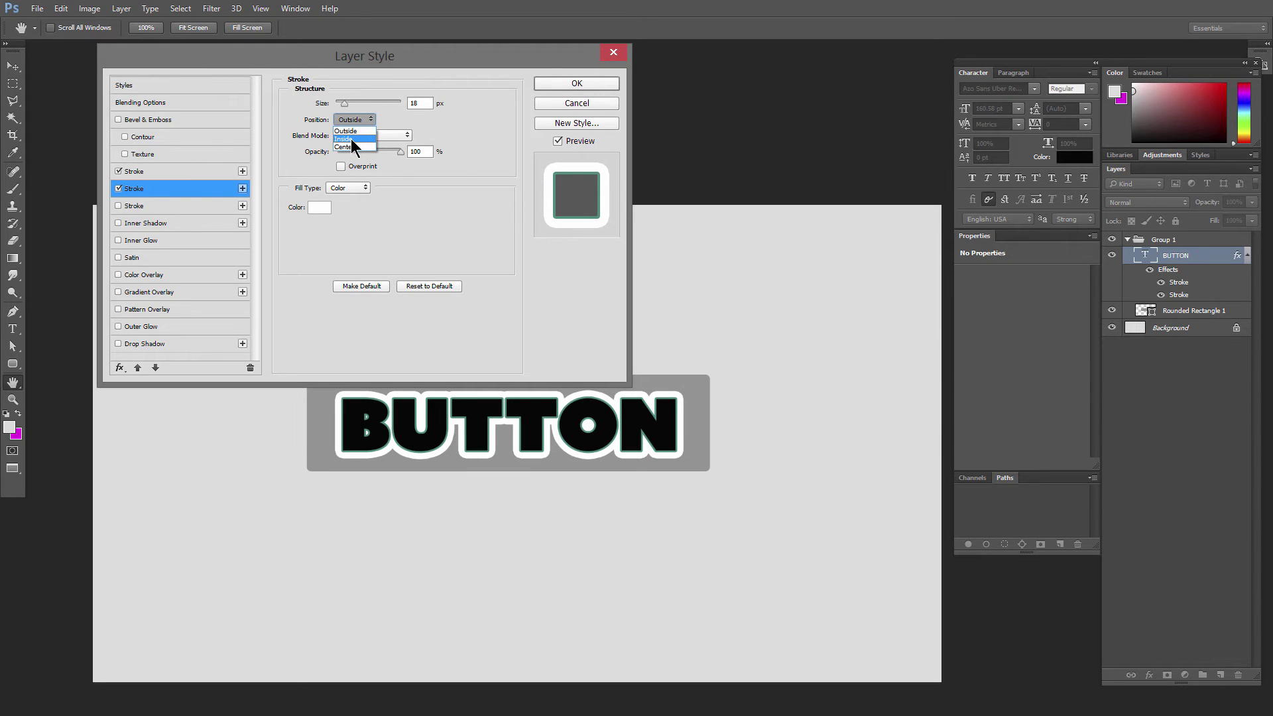
pyautogui.click(352, 139)
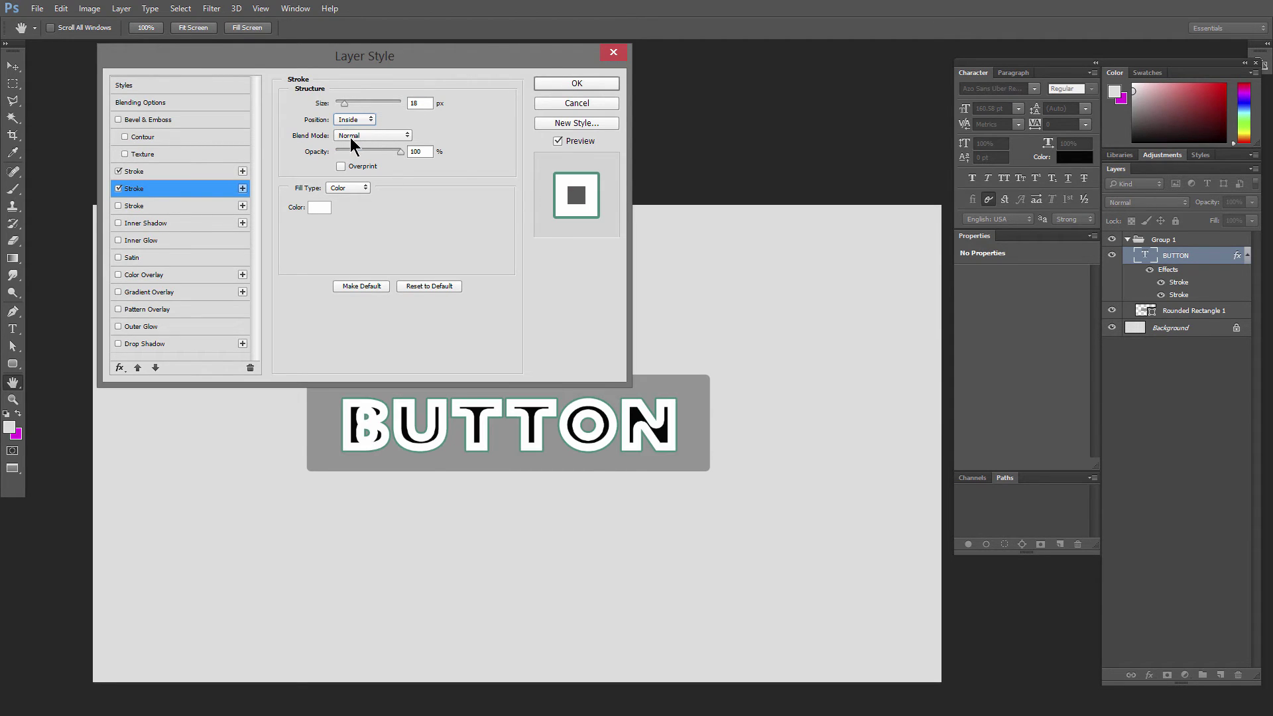
pyautogui.click(361, 119)
pyautogui.click(348, 147)
pyautogui.moveTo(345, 104); pyautogui.dragTo(342, 104)
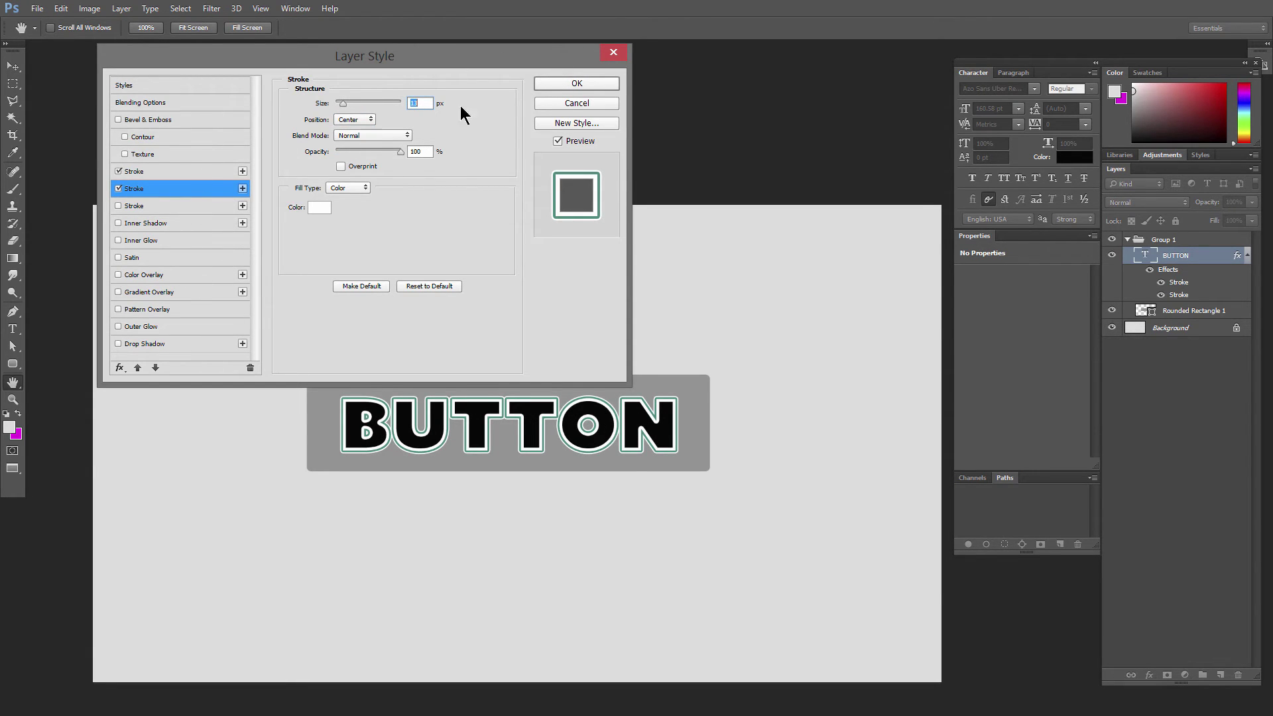
pyautogui.click(577, 83)
pyautogui.click(1186, 315)
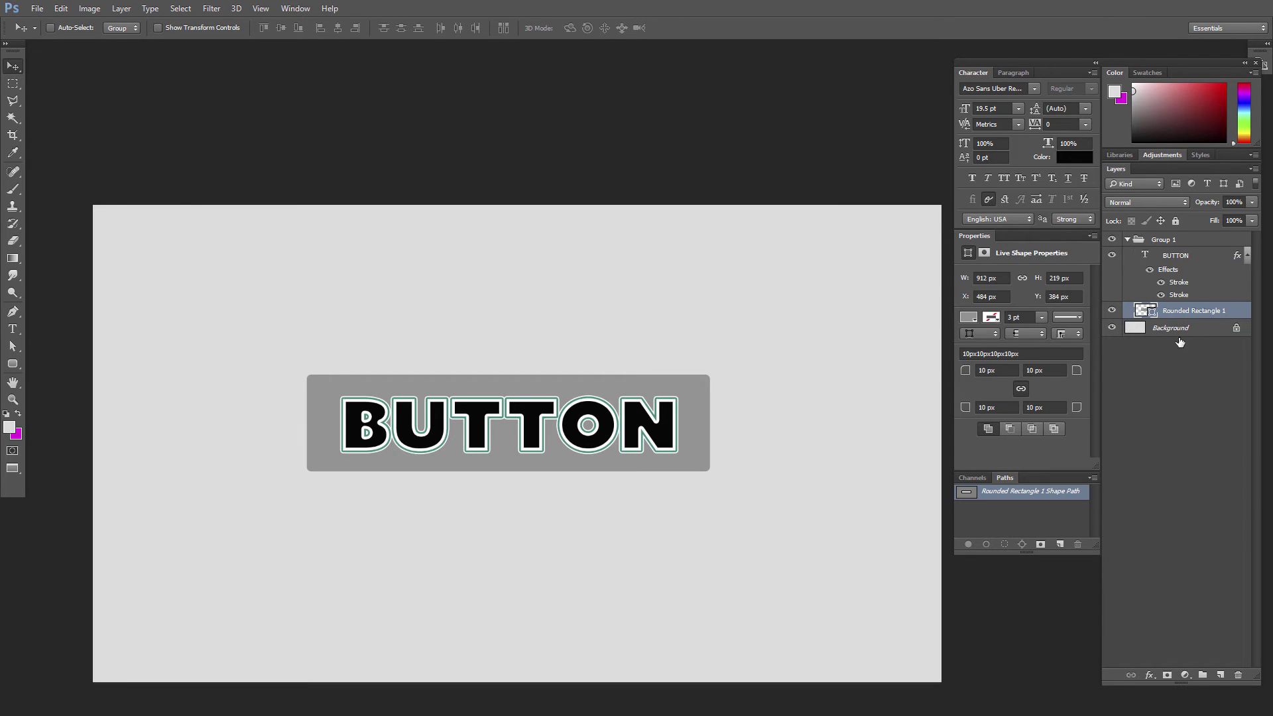
# Step: Give Rounded Rectangle 1 a 27 px light grey Inside stroke and enable a second stroke
pyautogui.click(1150, 675)
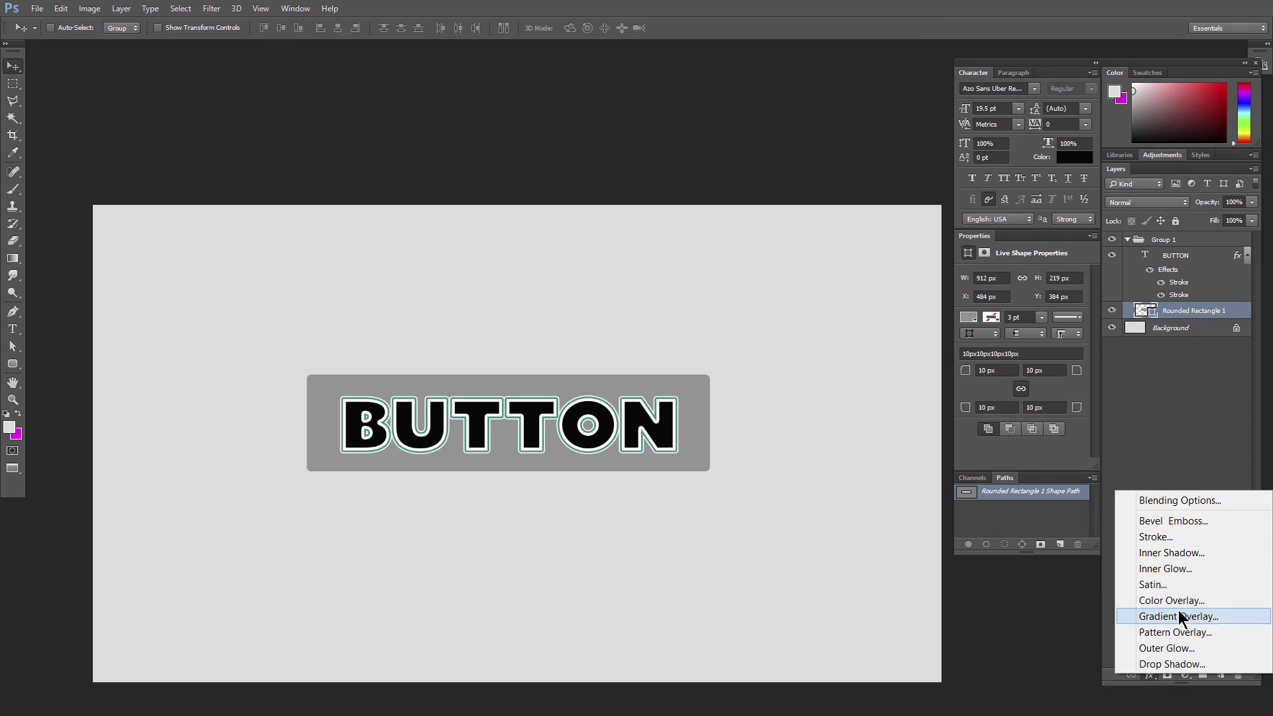
pyautogui.click(1155, 536)
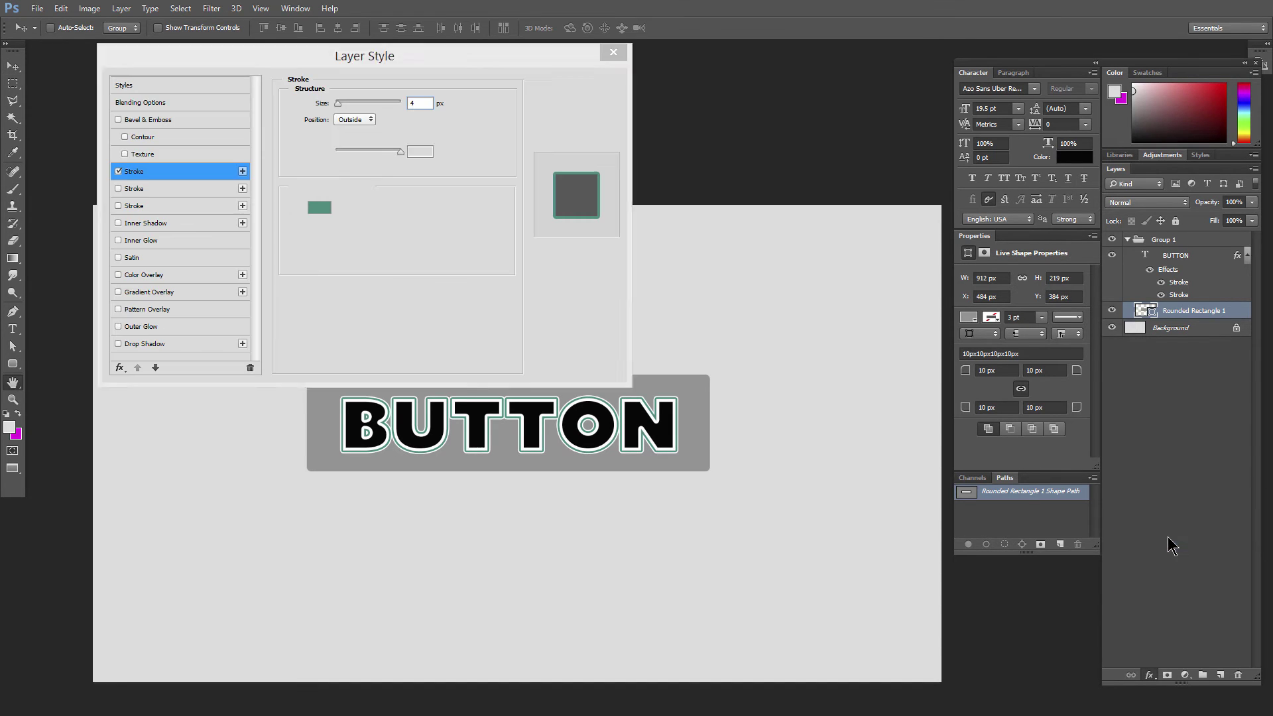
pyautogui.click(476, 101)
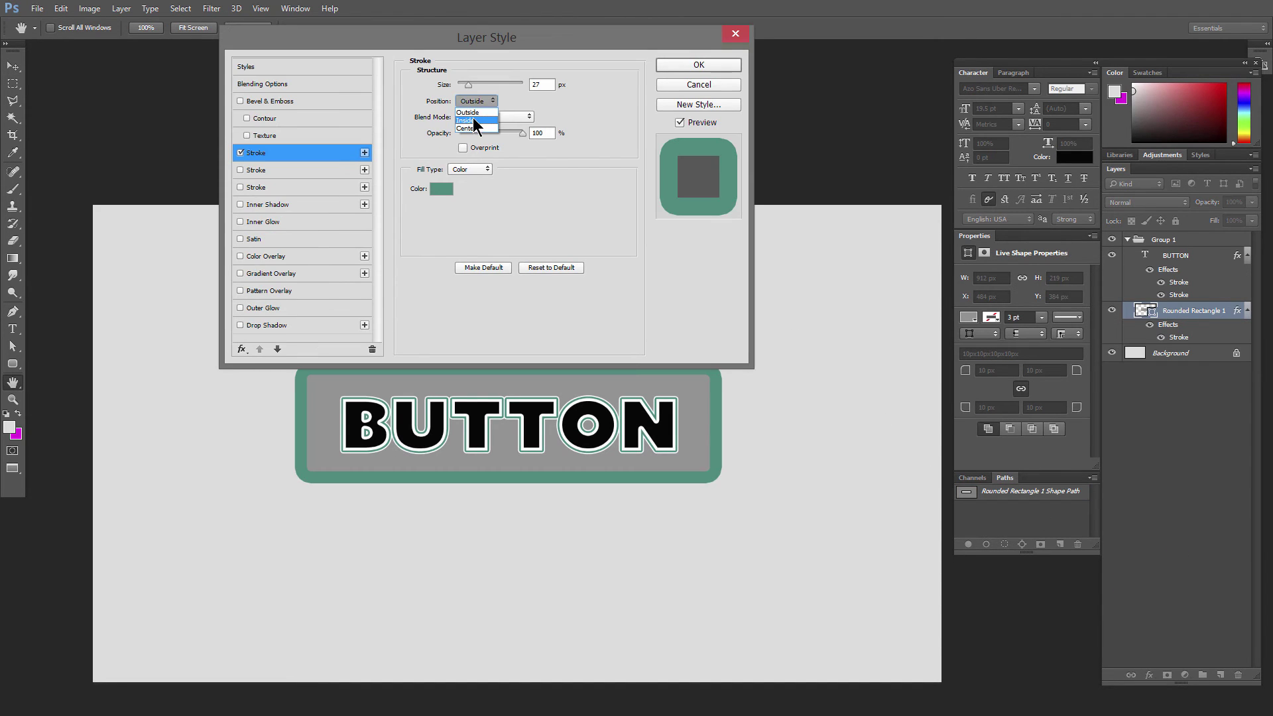
pyautogui.click(474, 121)
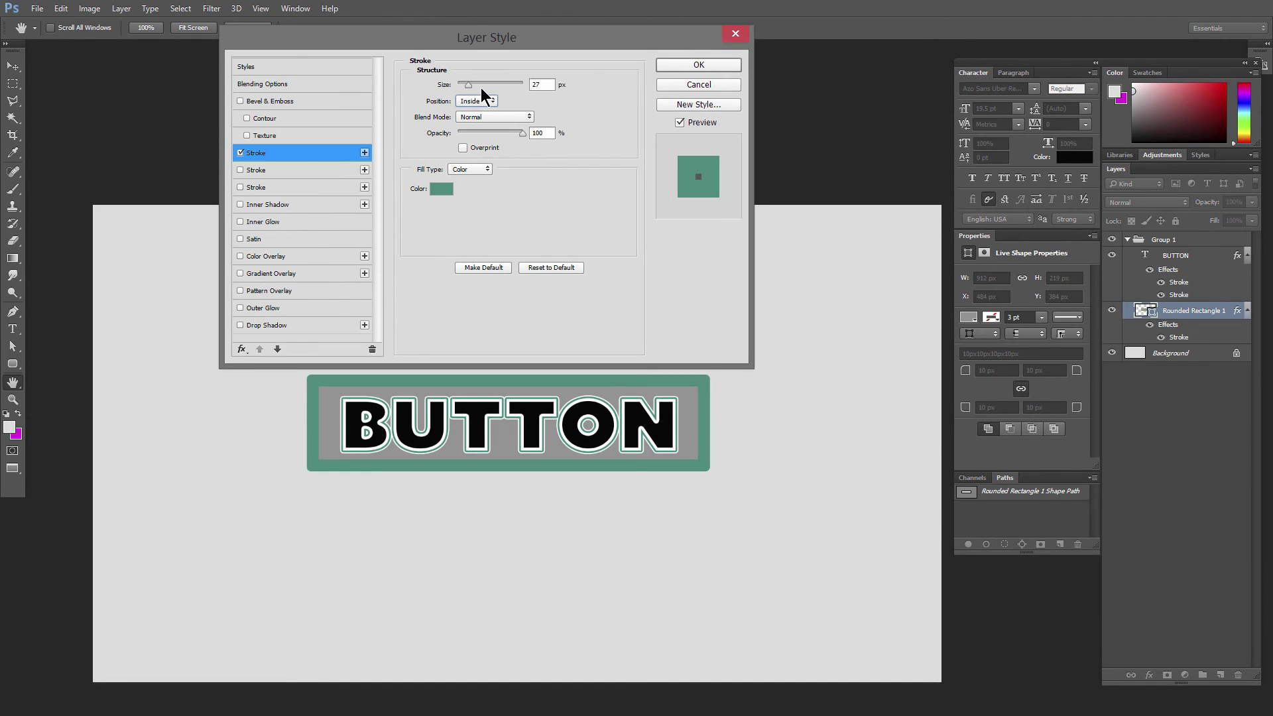
pyautogui.click(441, 189)
pyautogui.click(855, 319)
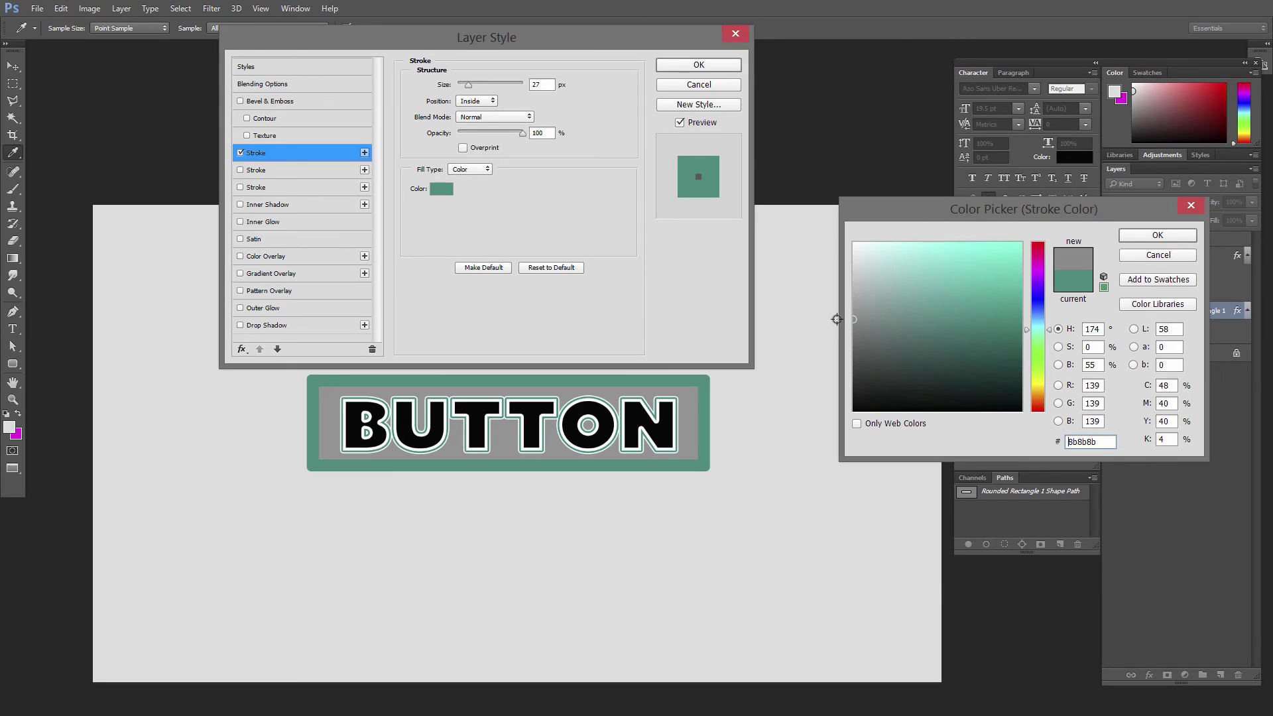
pyautogui.click(853, 273)
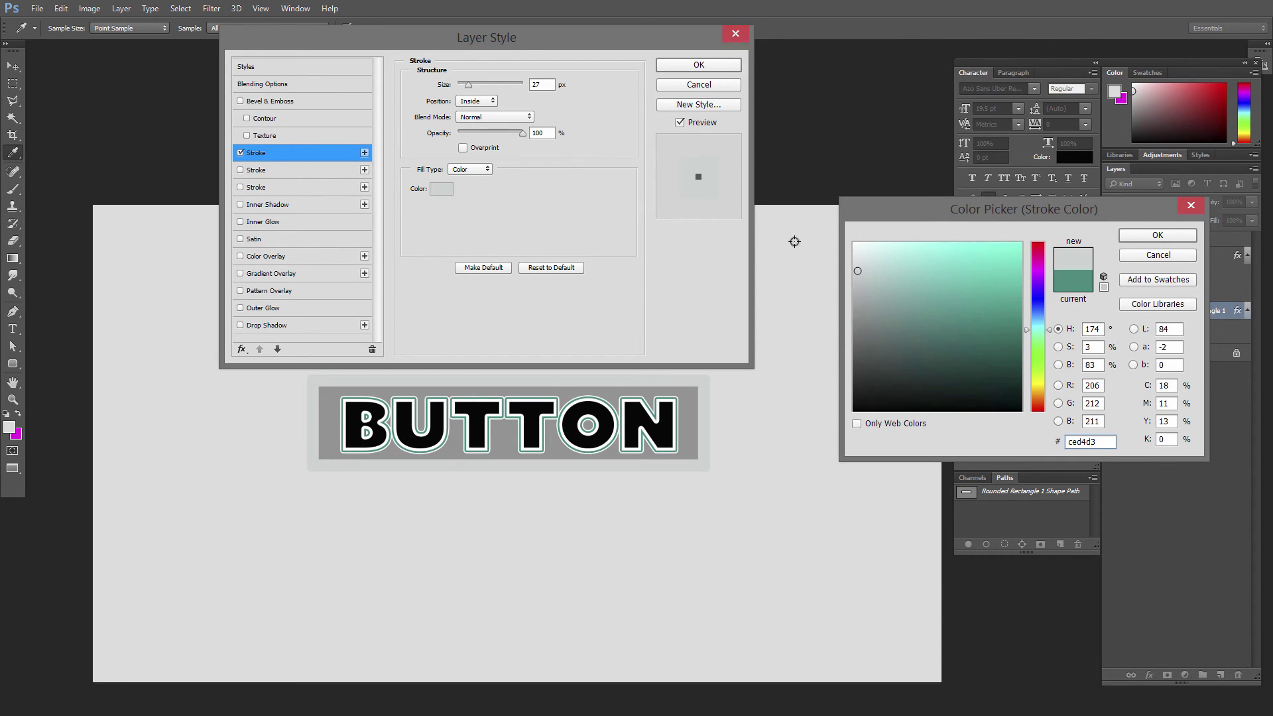
pyautogui.press('Return')
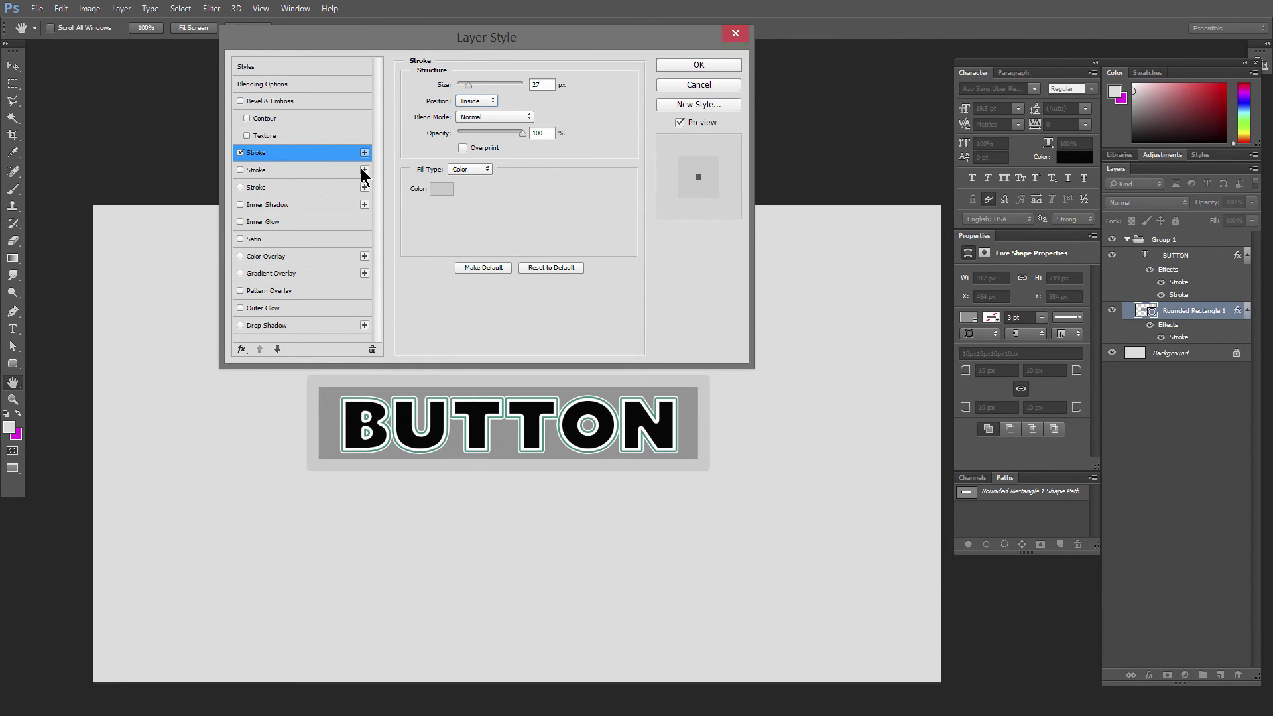
pyautogui.click(344, 169)
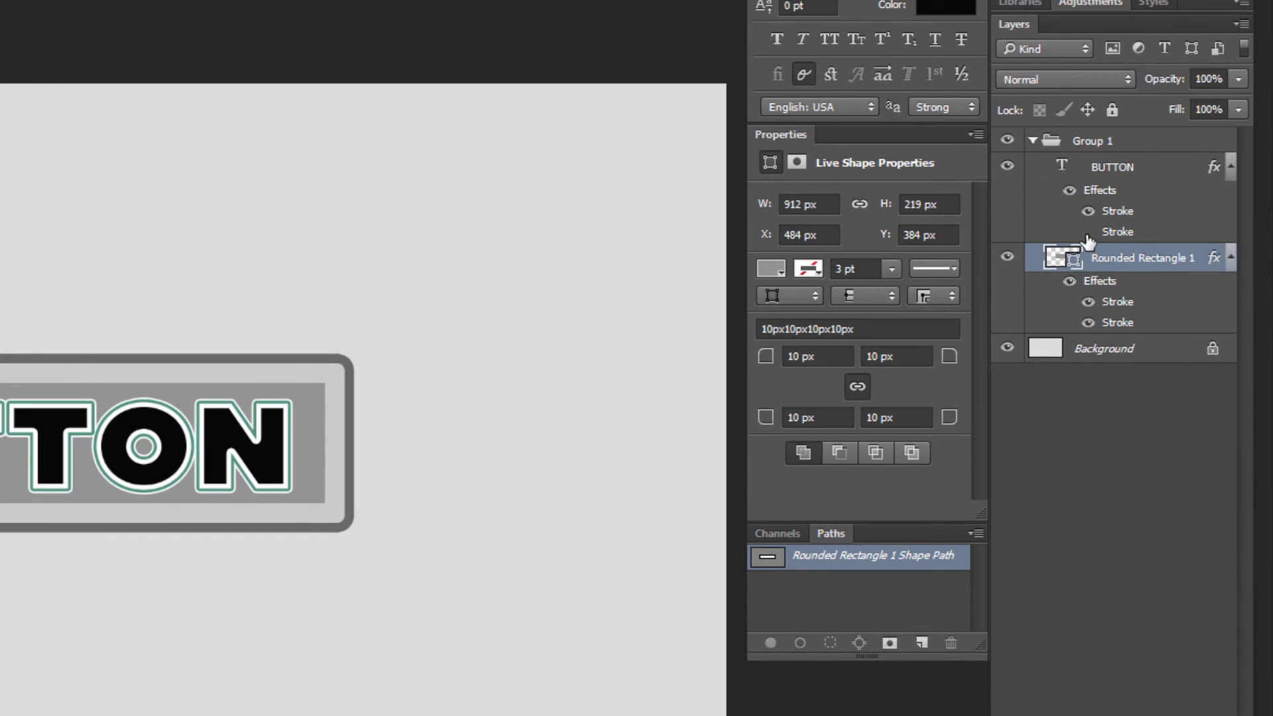
# Step: Toggle the text's and rectangle's outer strokes off and on to compare the effect
pyautogui.click(1087, 231)
pyautogui.click(1088, 231)
pyautogui.click(1088, 324)
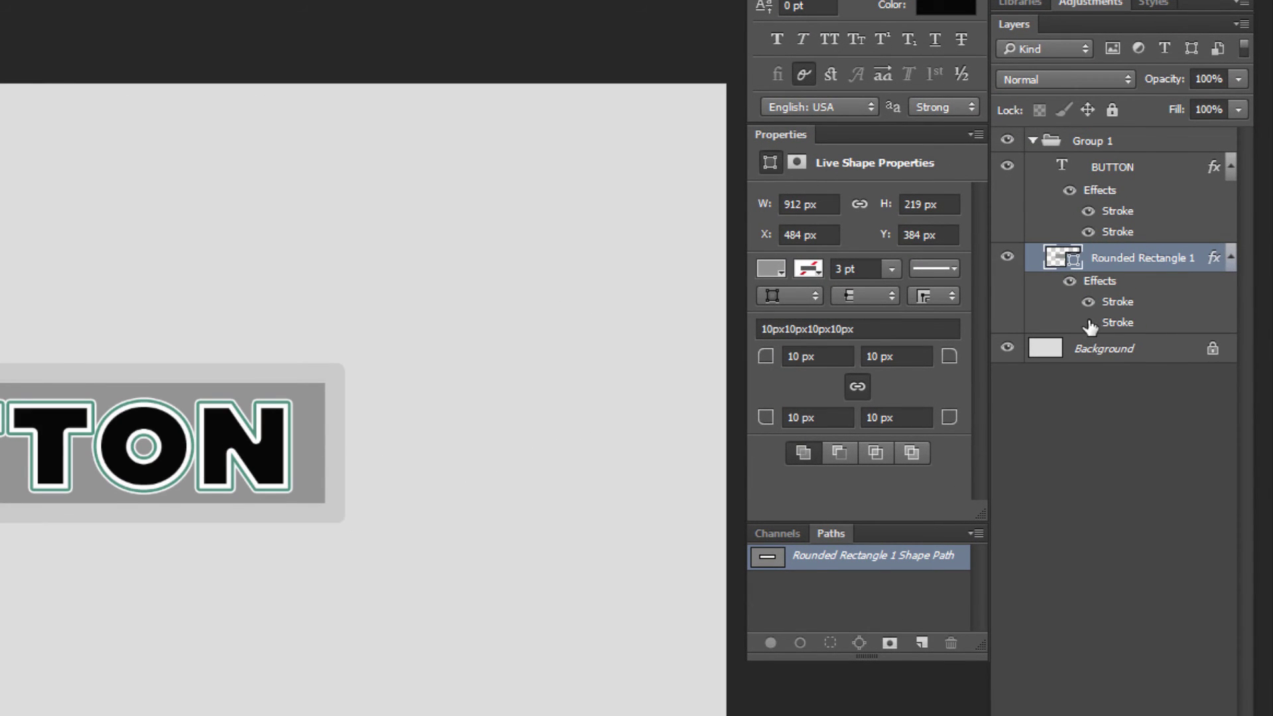
pyautogui.click(1088, 323)
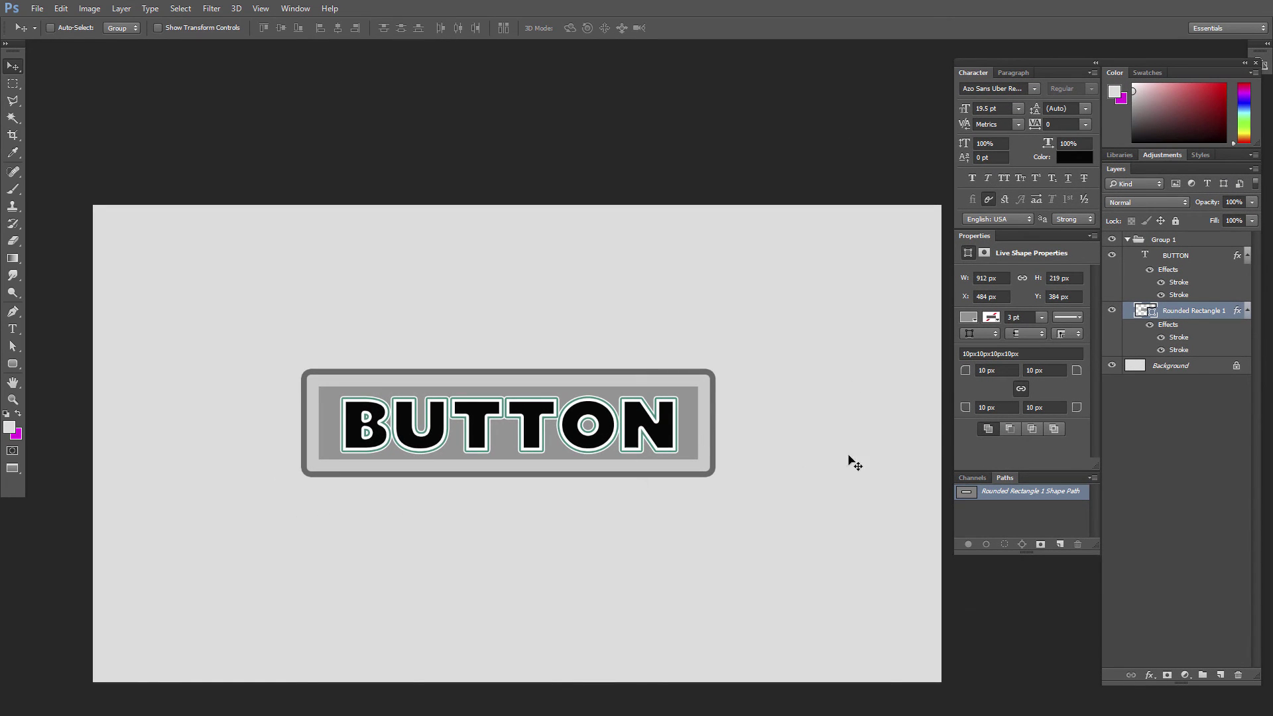